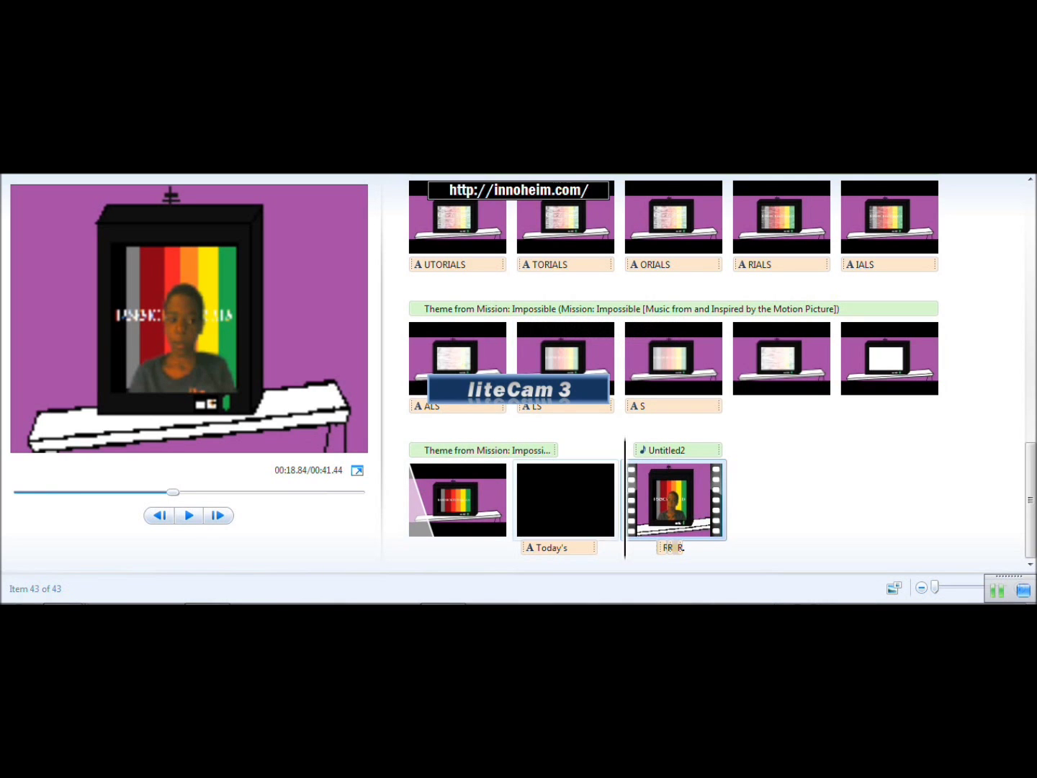
# Nudge the preview through Untitled2 frame by frame, checking the LS, ALS, IALS and RIALS captions
pyautogui.moveTo(625, 504); pyautogui.dragTo(658, 503)
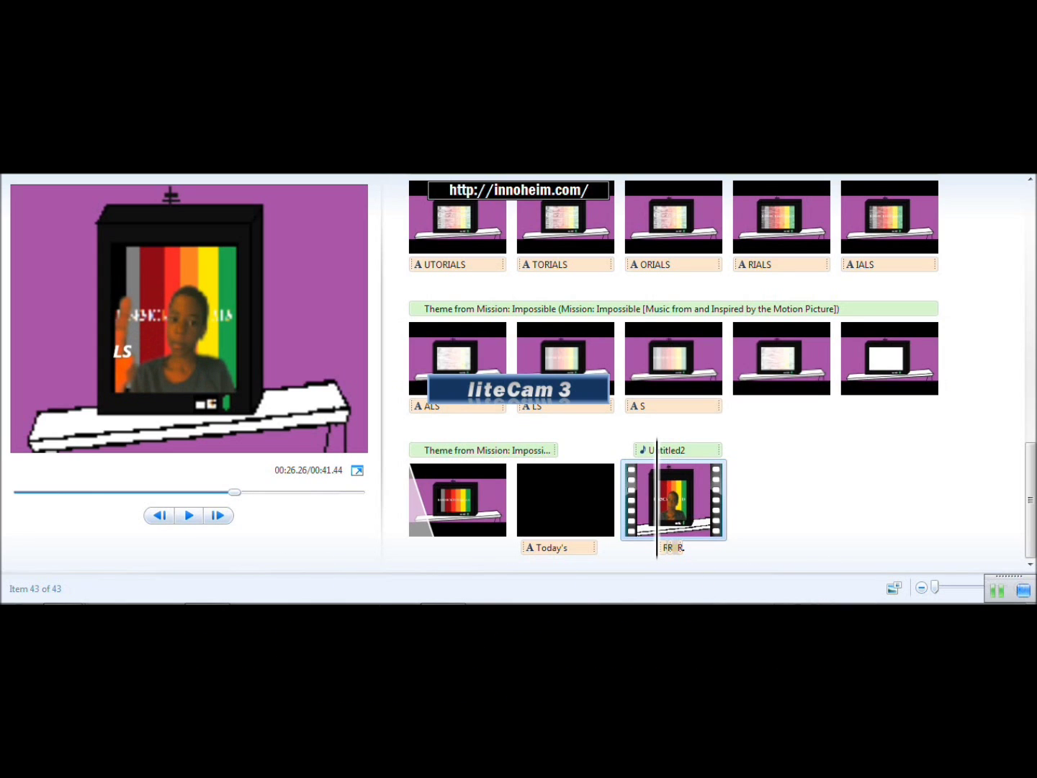
pyautogui.moveTo(657, 504); pyautogui.dragTo(658, 504)
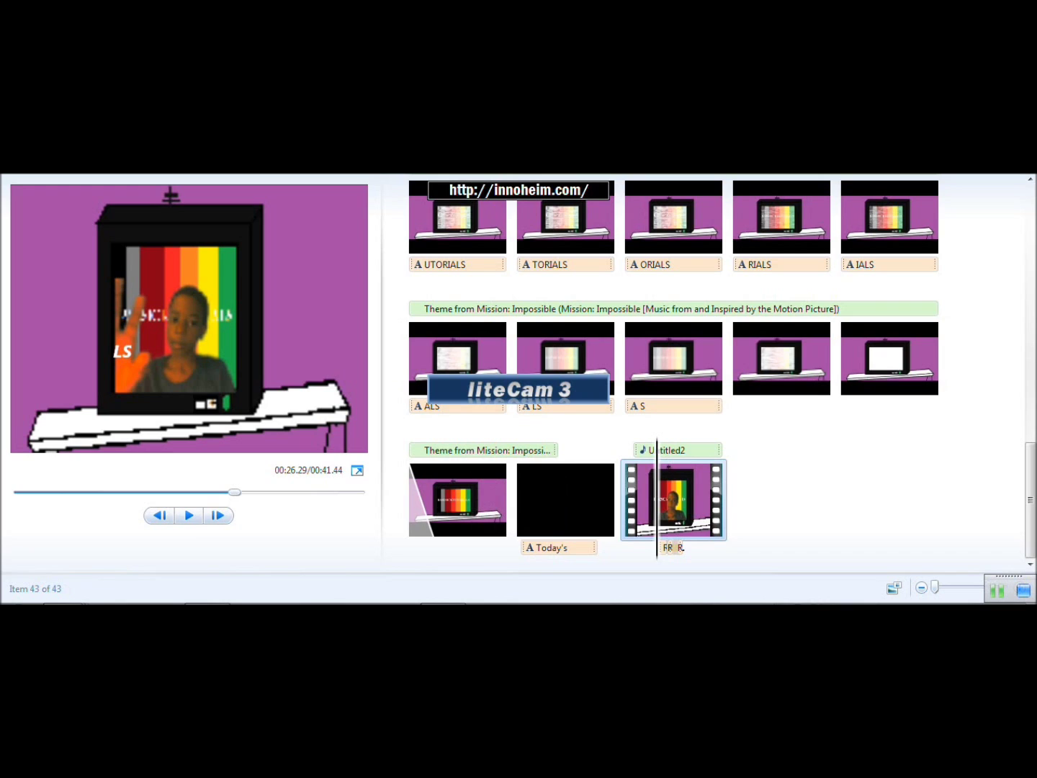
pyautogui.moveTo(656, 503); pyautogui.dragTo(659, 503)
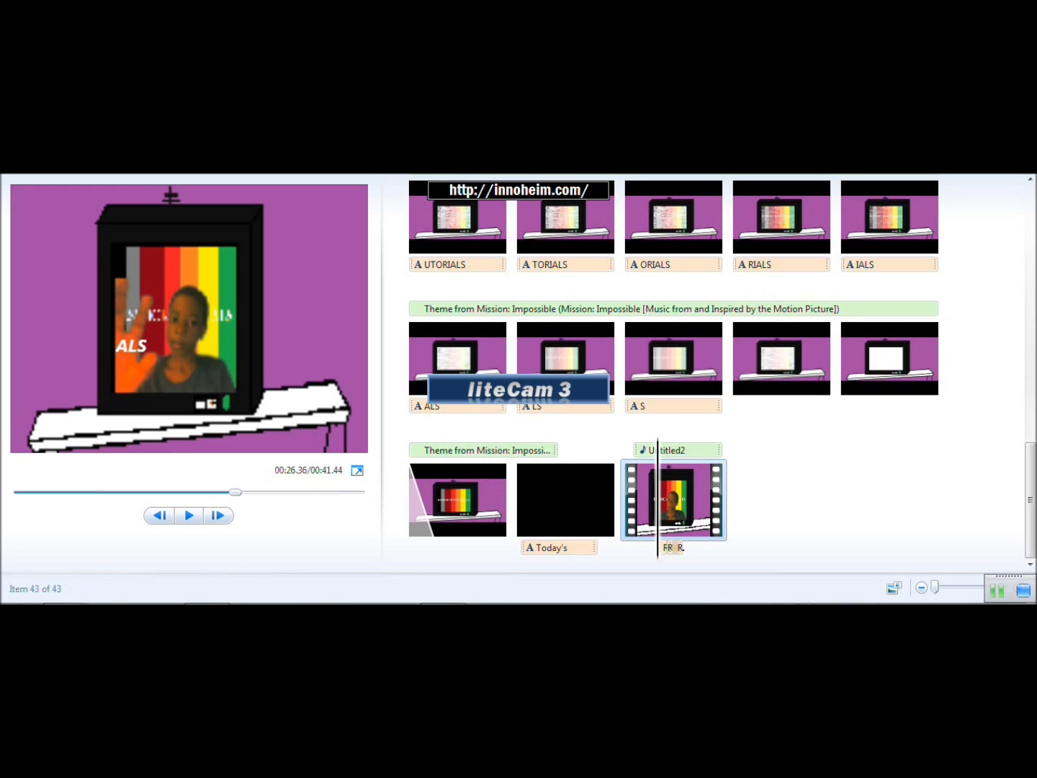
pyautogui.moveTo(658, 504); pyautogui.dragTo(657, 504)
pyautogui.moveTo(657, 504); pyautogui.dragTo(658, 504)
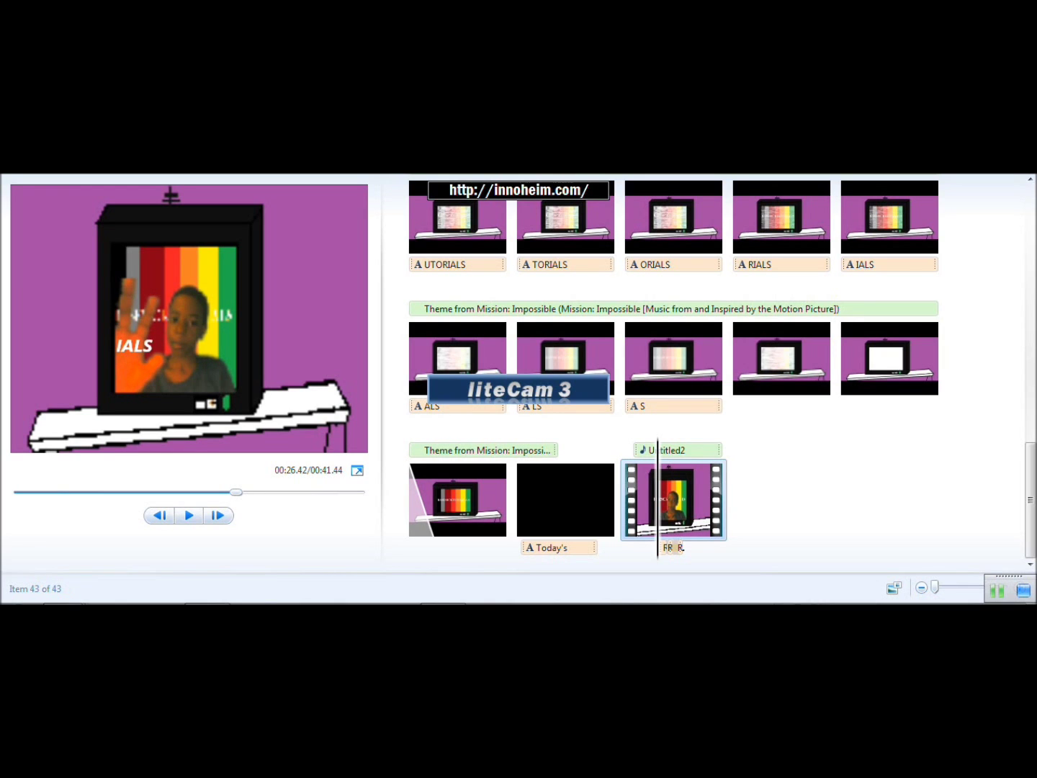
pyautogui.moveTo(657, 504); pyautogui.dragTo(658, 504)
pyautogui.moveTo(658, 504); pyautogui.dragTo(658, 504)
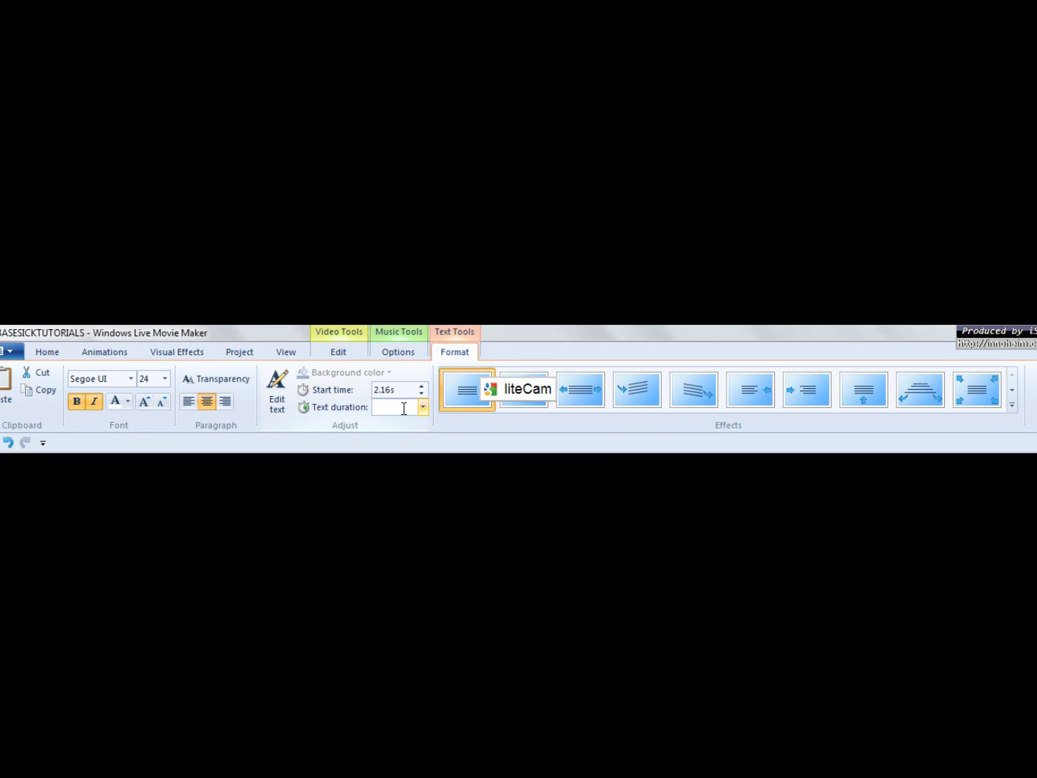
# Set the caption's Text duration to 00.06 seconds
pyautogui.write('5')
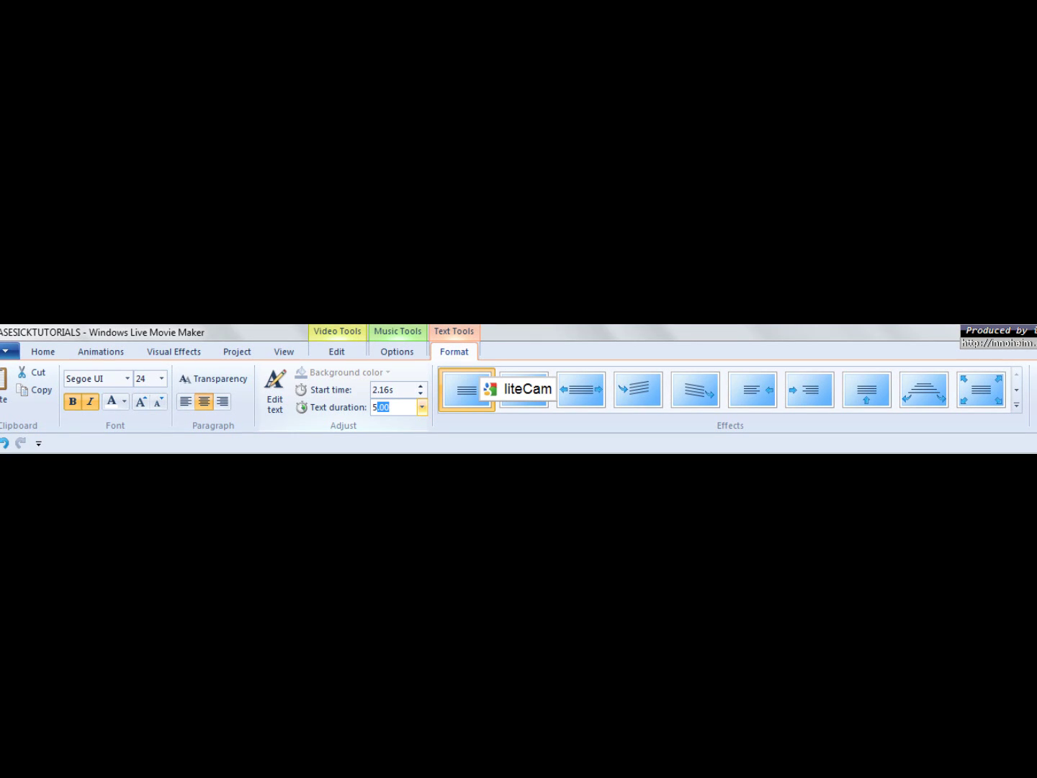
pyautogui.press('BackSpace')
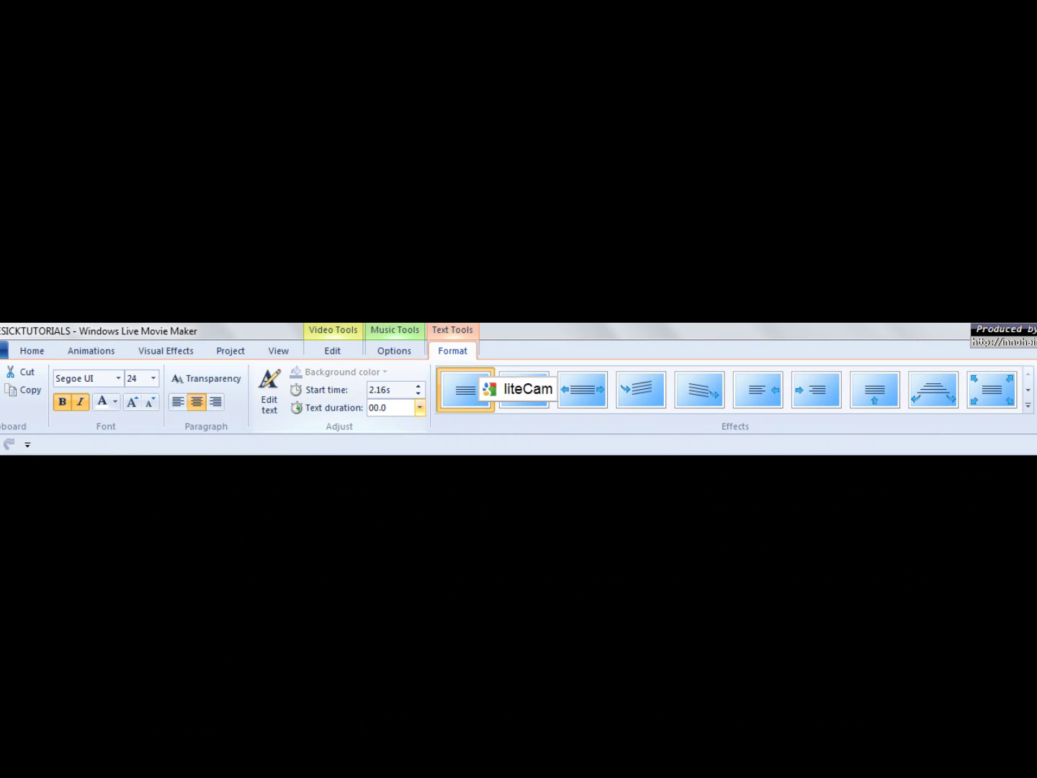
pyautogui.write('5')
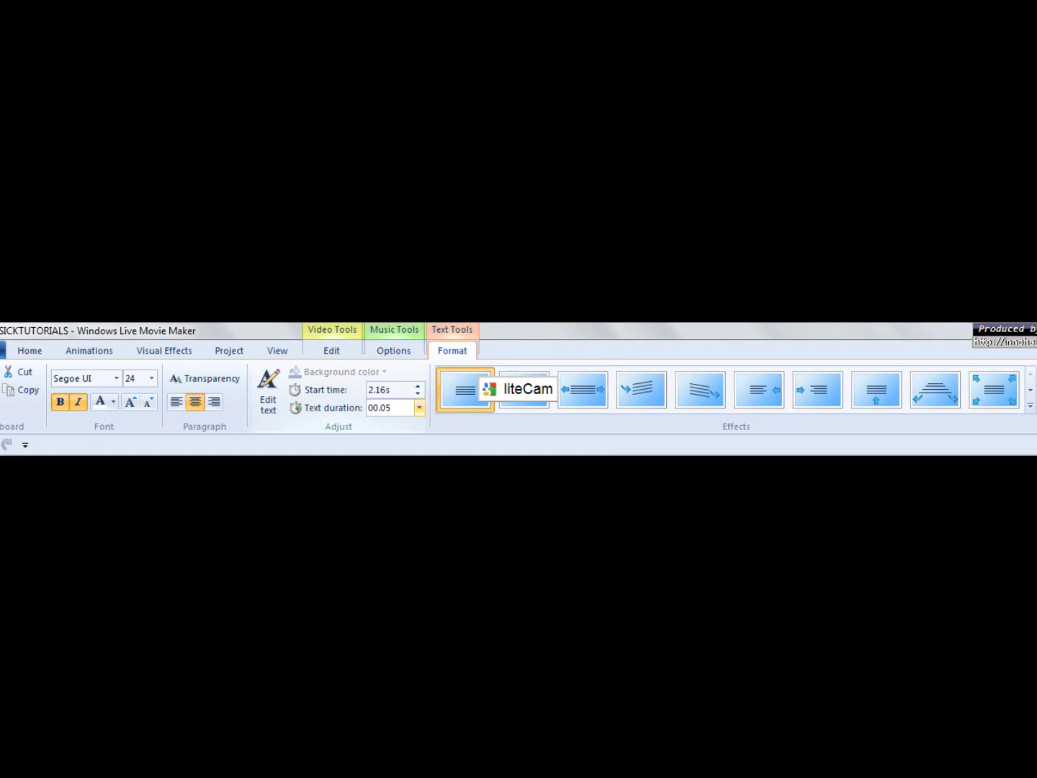
pyautogui.press('BackSpace')
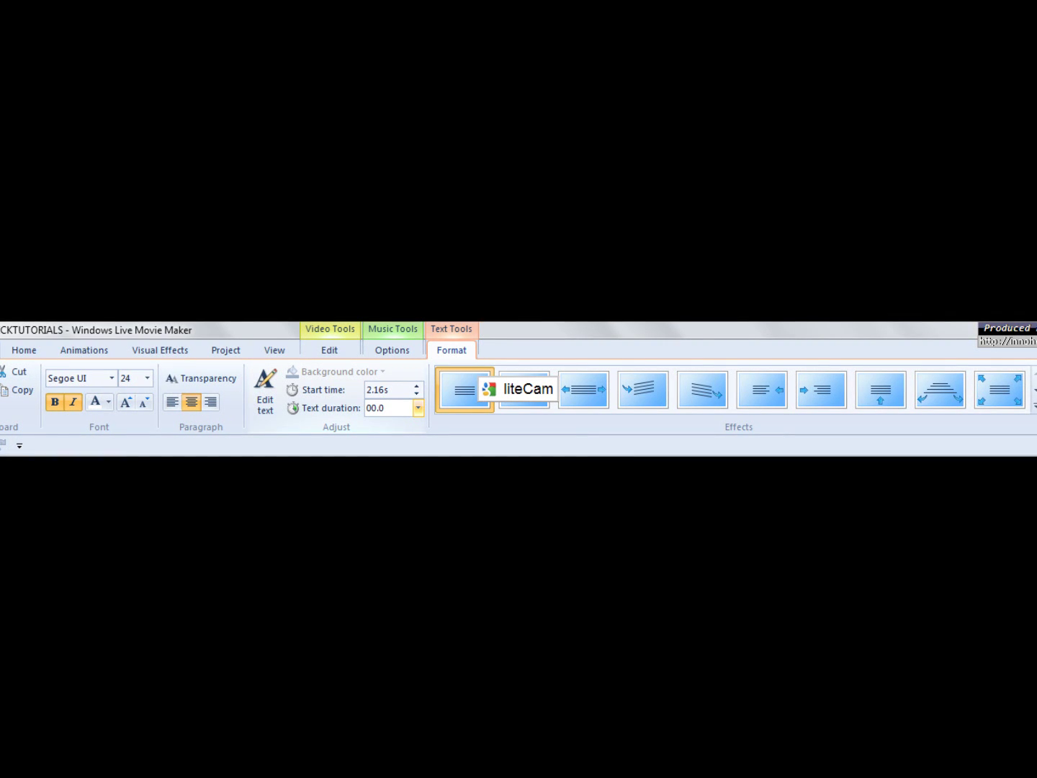
pyautogui.write('3')
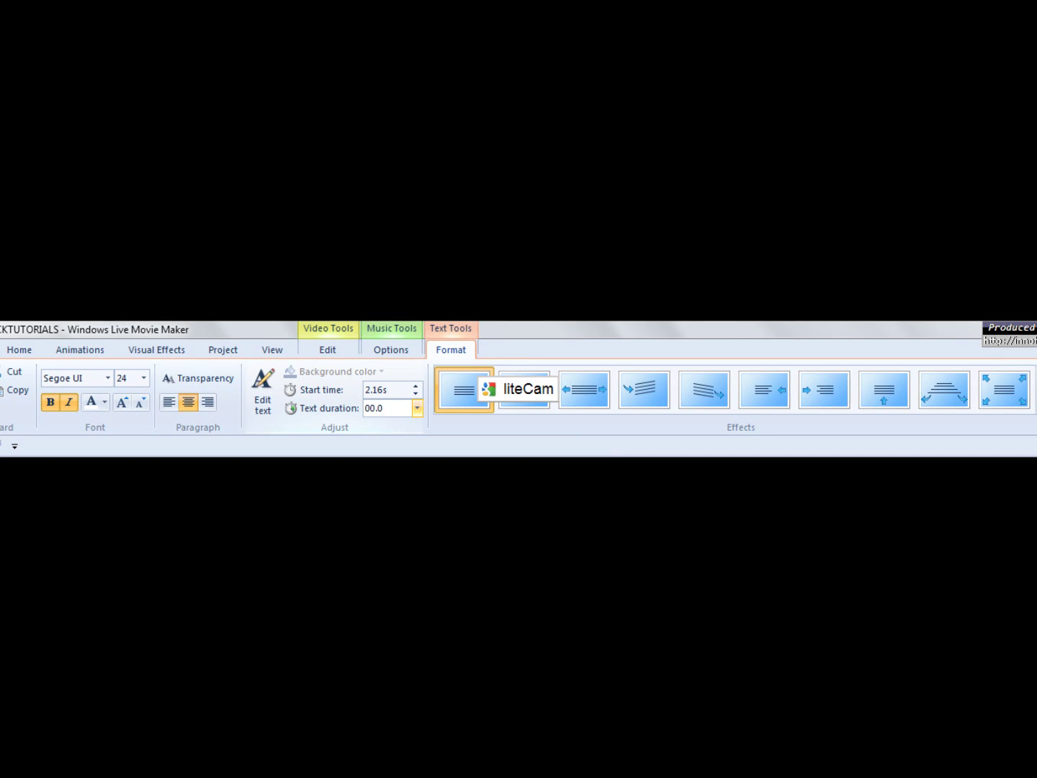
pyautogui.write('6')
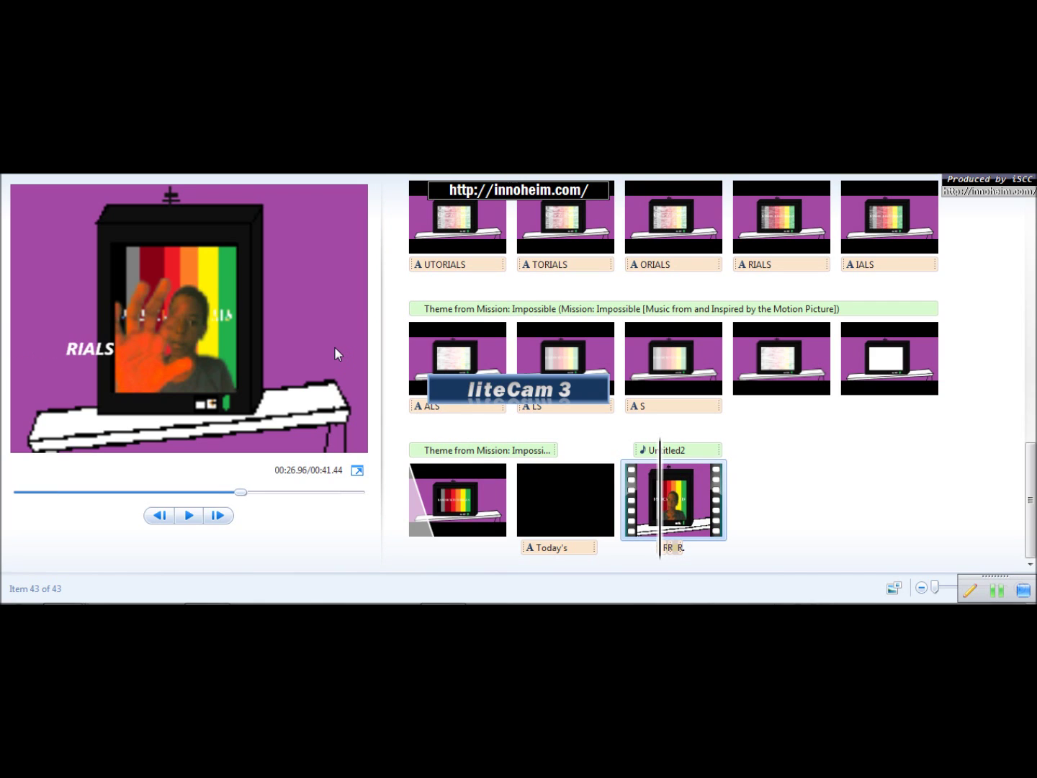
# Play the ending clip and turn the volume down
pyautogui.press('space')
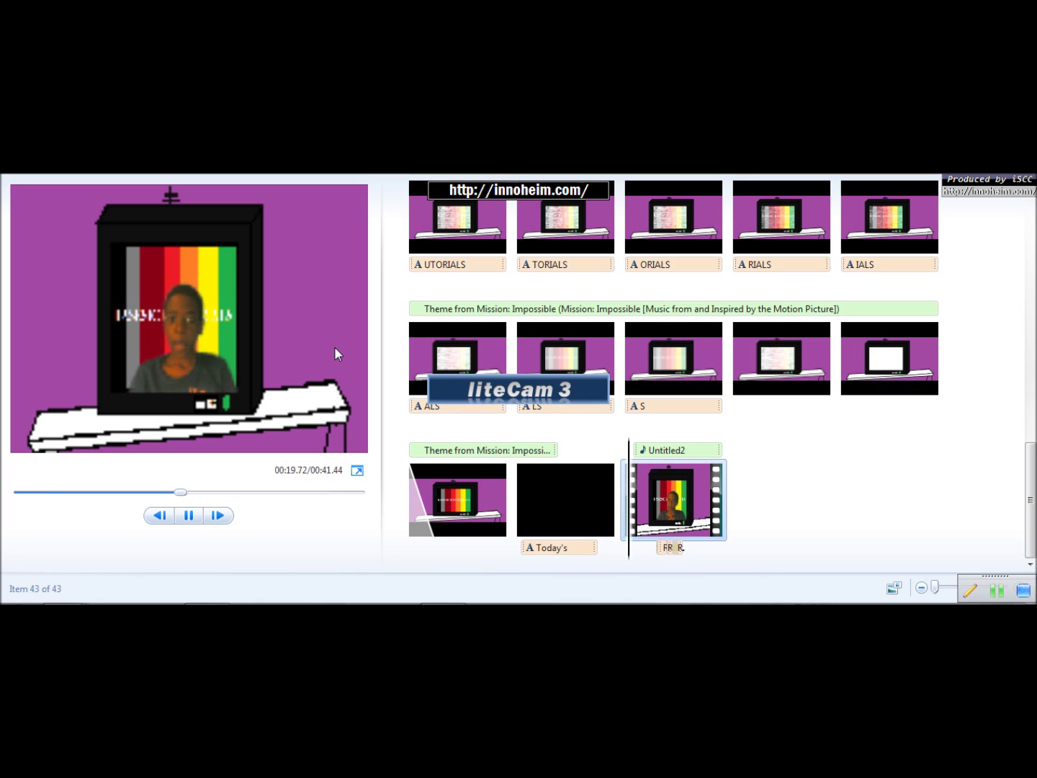
pyautogui.press('XF86AudioLowerVolume')
pyautogui.press('XF86AudioLowerVolume')
pyautogui.press('XF86AudioLowerVolume')
pyautogui.press('XF86AudioLowerVolume')
pyautogui.press('XF86AudioLowerVolume')
pyautogui.press('XF86AudioLowerVolume')
pyautogui.press('XF86AudioLowerVolume')
pyautogui.press('XF86AudioLowerVolume')
pyautogui.press('XF86AudioLowerVolume')
pyautogui.press('XF86AudioLowerVolume')
pyautogui.press('XF86AudioLowerVolume')
pyautogui.press('XF86AudioLowerVolume')
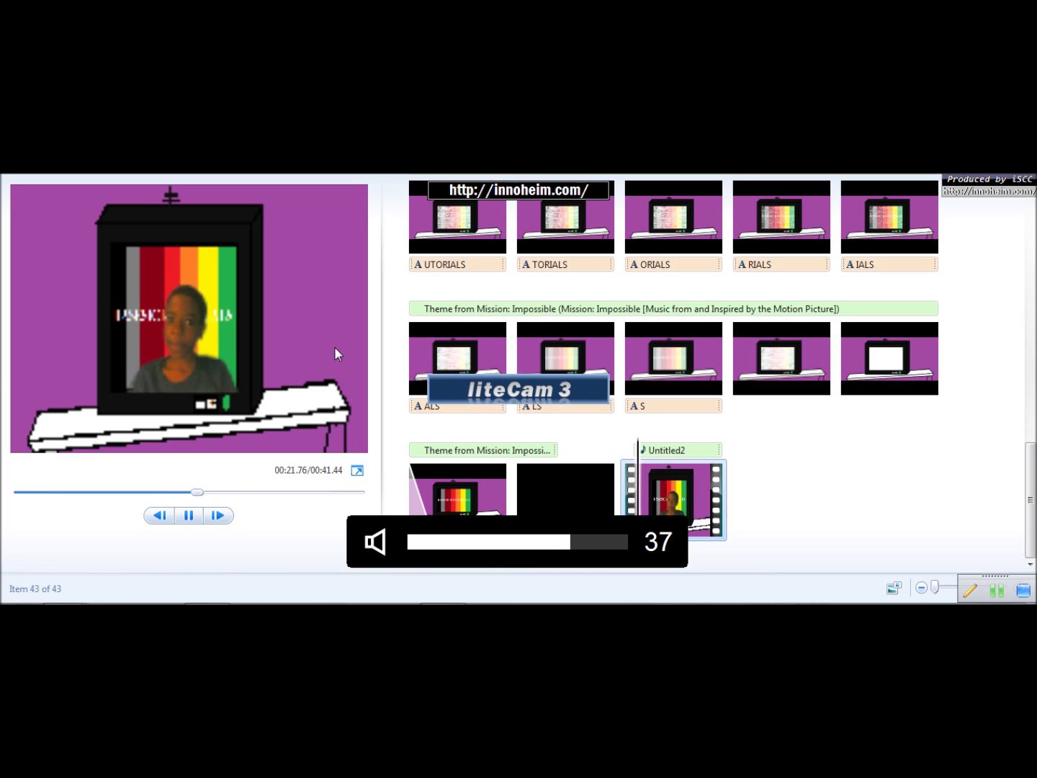
pyautogui.press('XF86AudioLowerVolume')
pyautogui.press('XF86AudioLowerVolume')
pyautogui.press('XF86AudioLowerVolume')
pyautogui.press('XF86AudioLowerVolume')
pyautogui.press('XF86AudioLowerVolume')
pyautogui.press('XF86AudioLowerVolume')
pyautogui.press('XF86AudioLowerVolume')
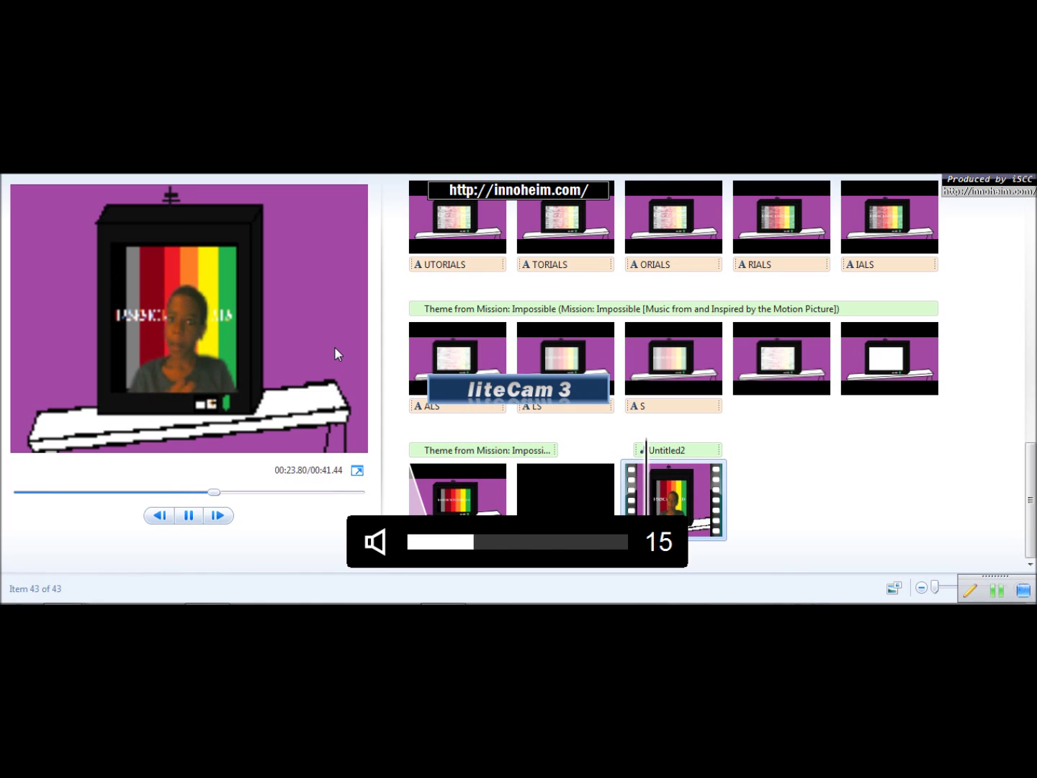
pyautogui.press('XF86AudioLowerVolume')
pyautogui.press('XF86AudioLowerVolume')
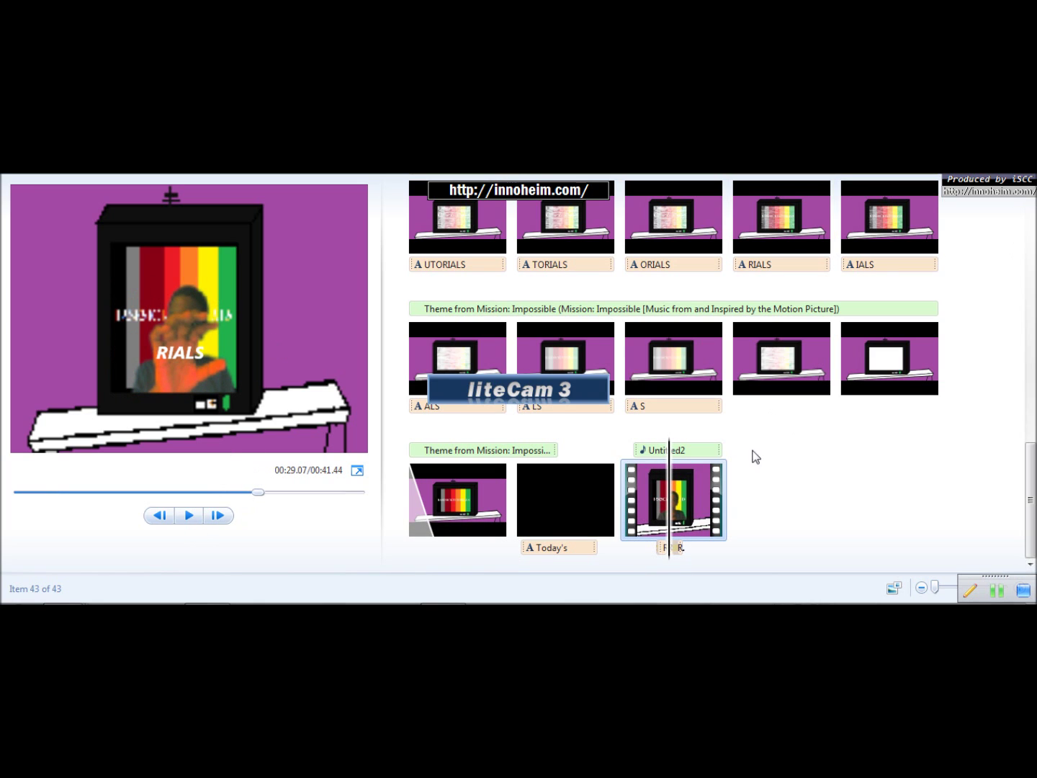
# Rewind the preview and select the first caption clip, B, at the storyboard's top
pyautogui.moveTo(670, 508); pyautogui.dragTo(626, 510)
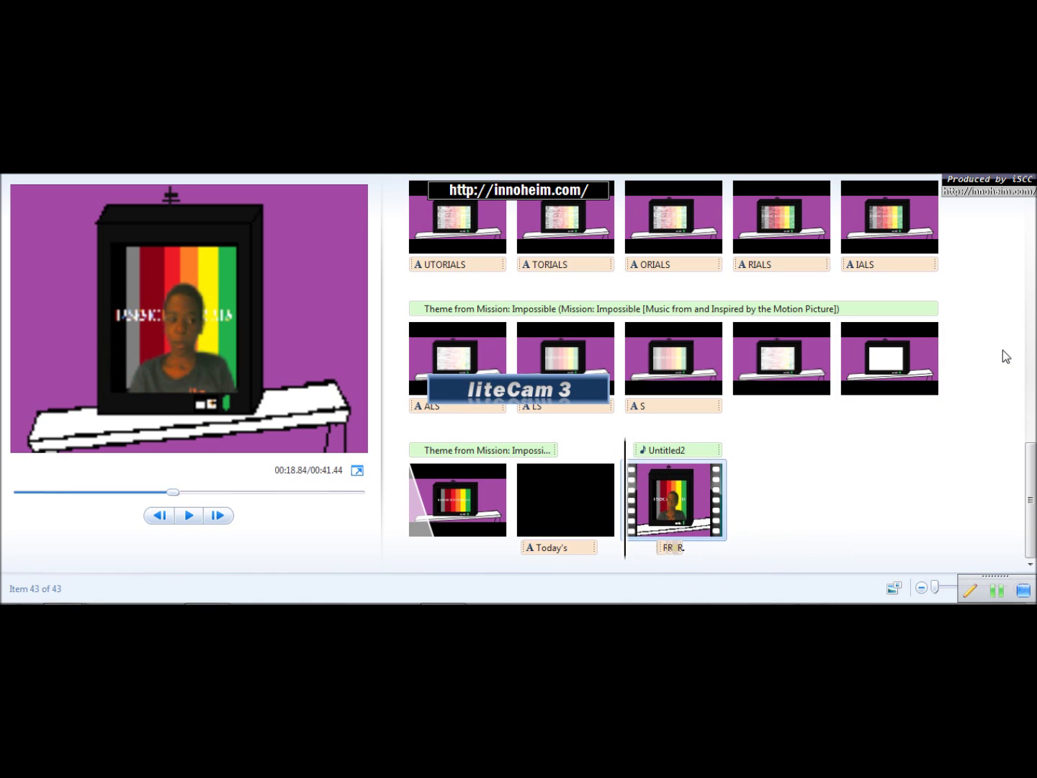
pyautogui.moveTo(1031, 482); pyautogui.dragTo(1032, 229)
pyautogui.click(469, 252)
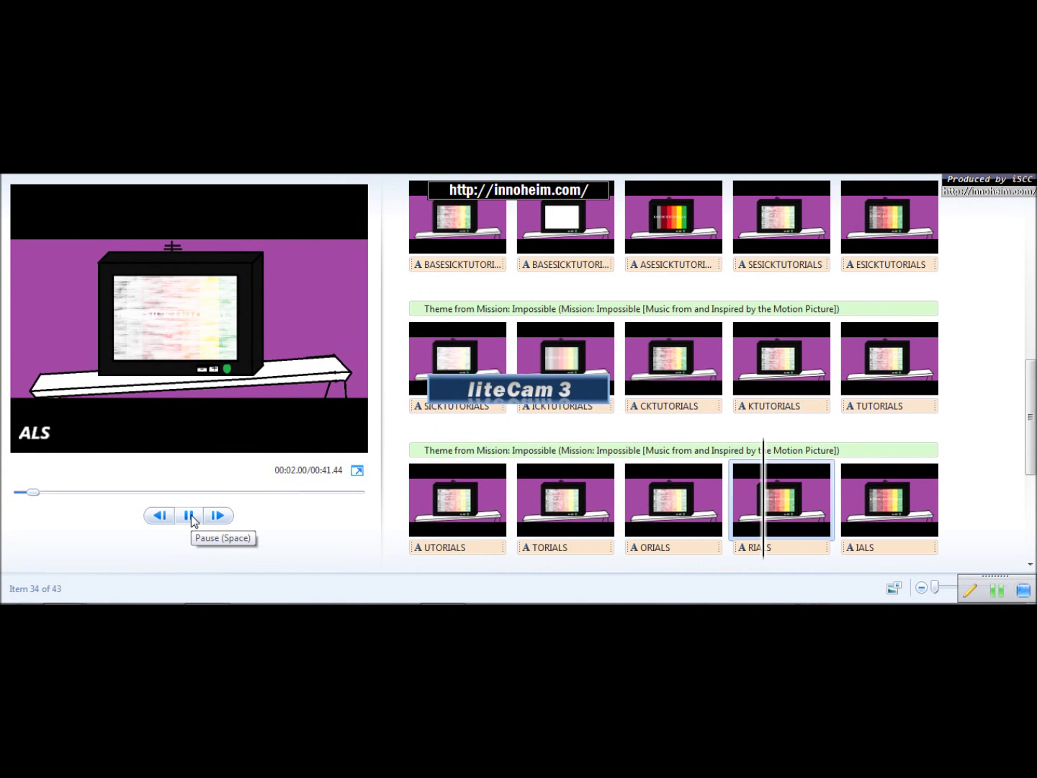
# Play the title animation from the start of the movie, pausing at the final clips
pyautogui.click(189, 516)
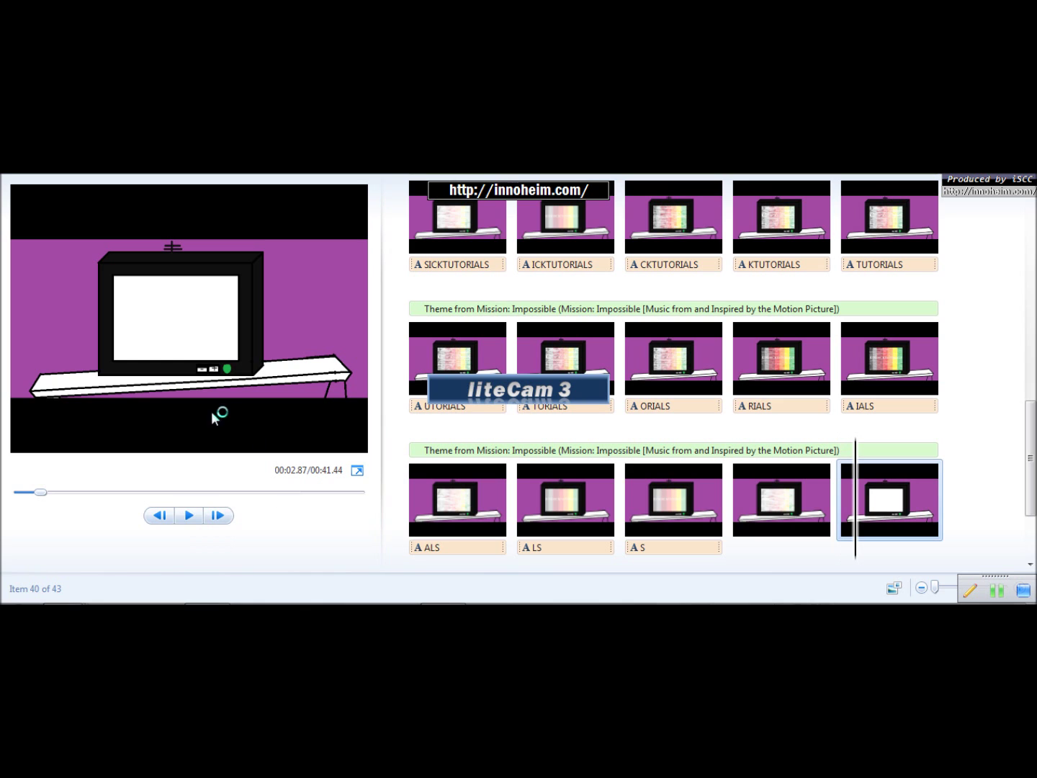
pyautogui.press('Home')
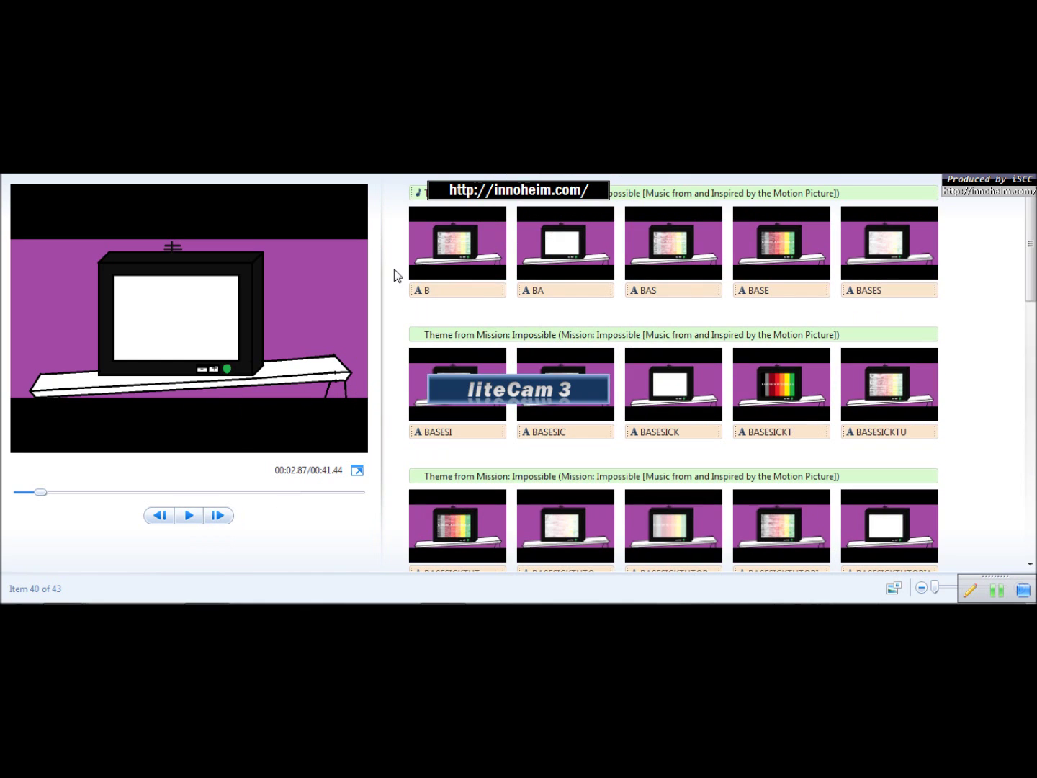
pyautogui.click(191, 517)
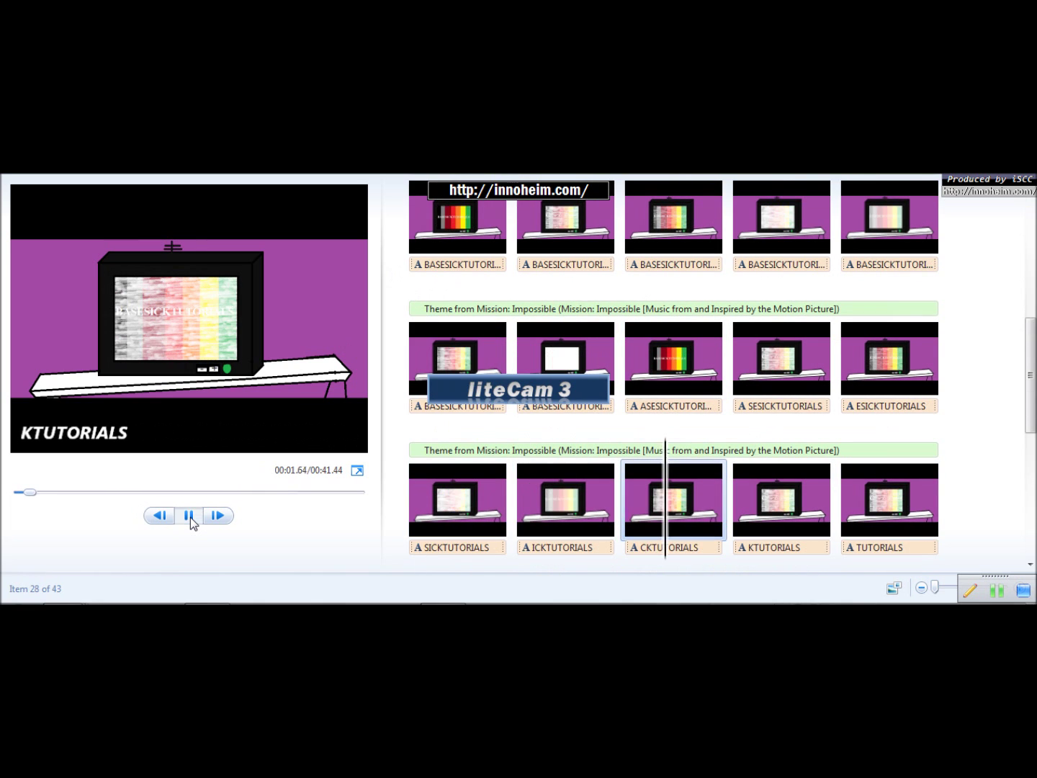
pyautogui.click(190, 517)
pyautogui.click(190, 517)
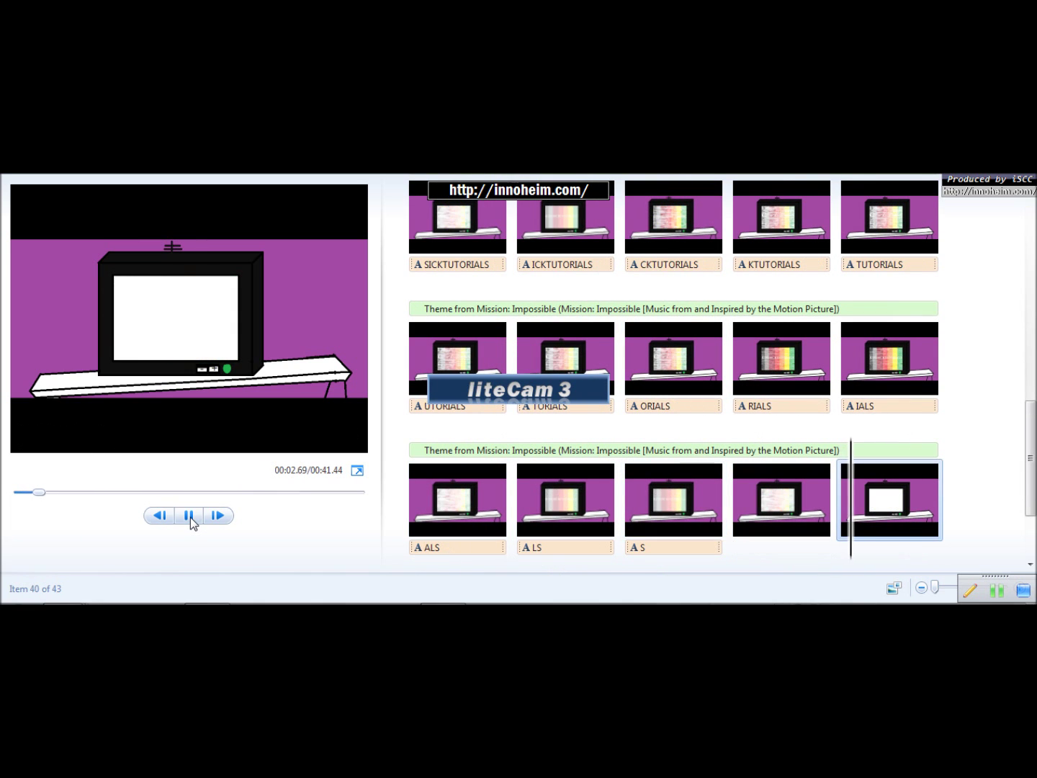
pyautogui.click(191, 517)
# Preview the caption clips from B through BASESICKTU one by one
pyautogui.scroll(10, 1022, 197)
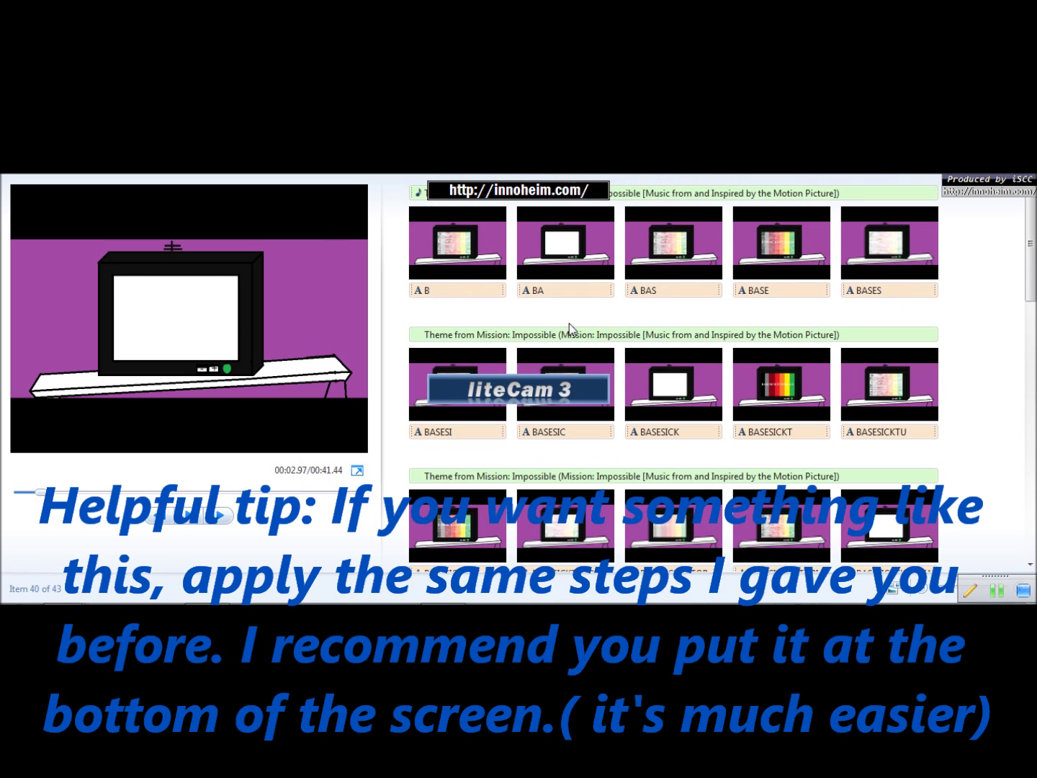
pyautogui.click(439, 273)
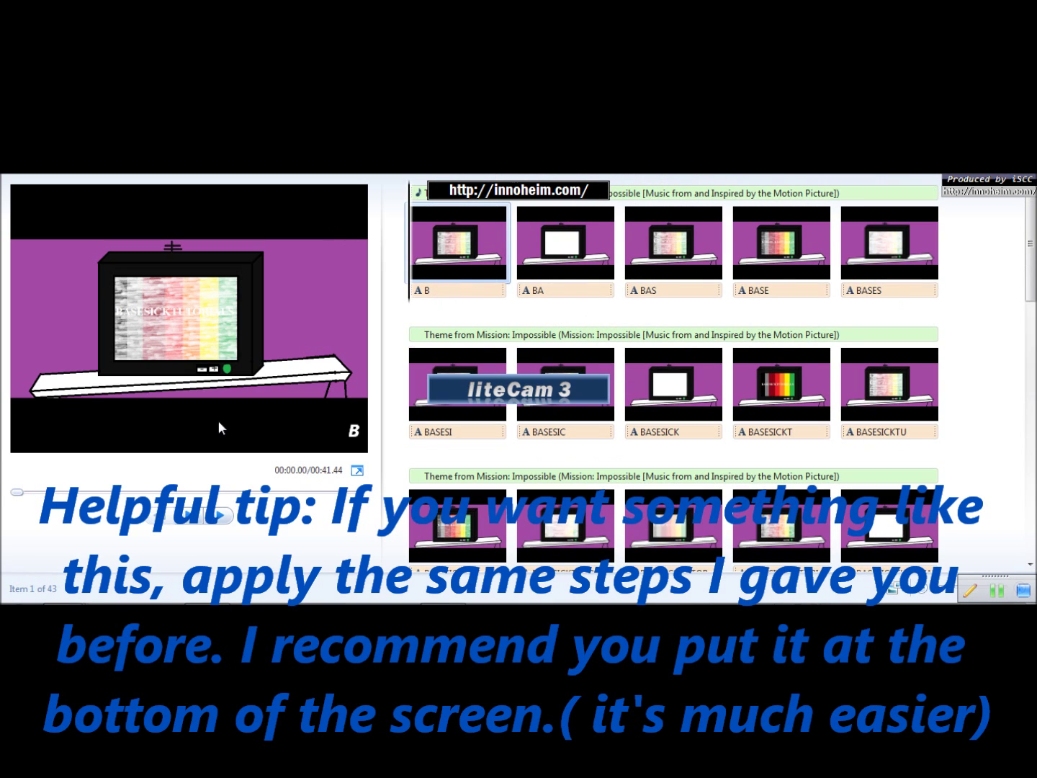
pyautogui.click(563, 256)
pyautogui.click(634, 273)
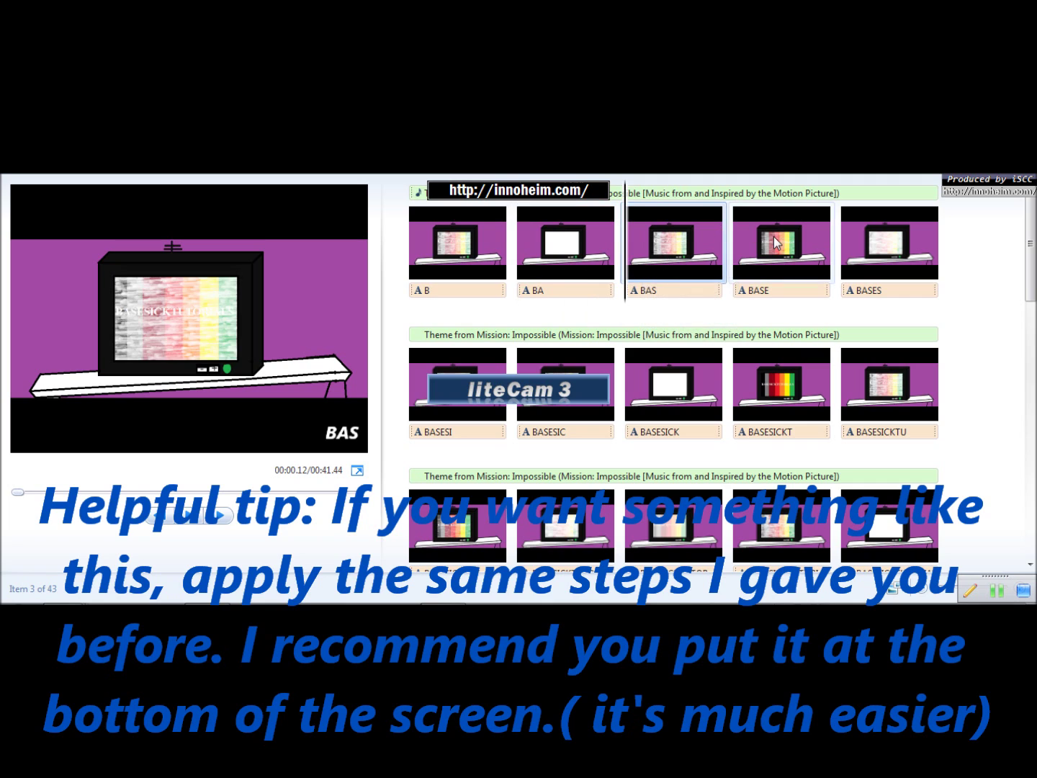
pyautogui.click(779, 245)
pyautogui.click(890, 242)
pyautogui.click(479, 355)
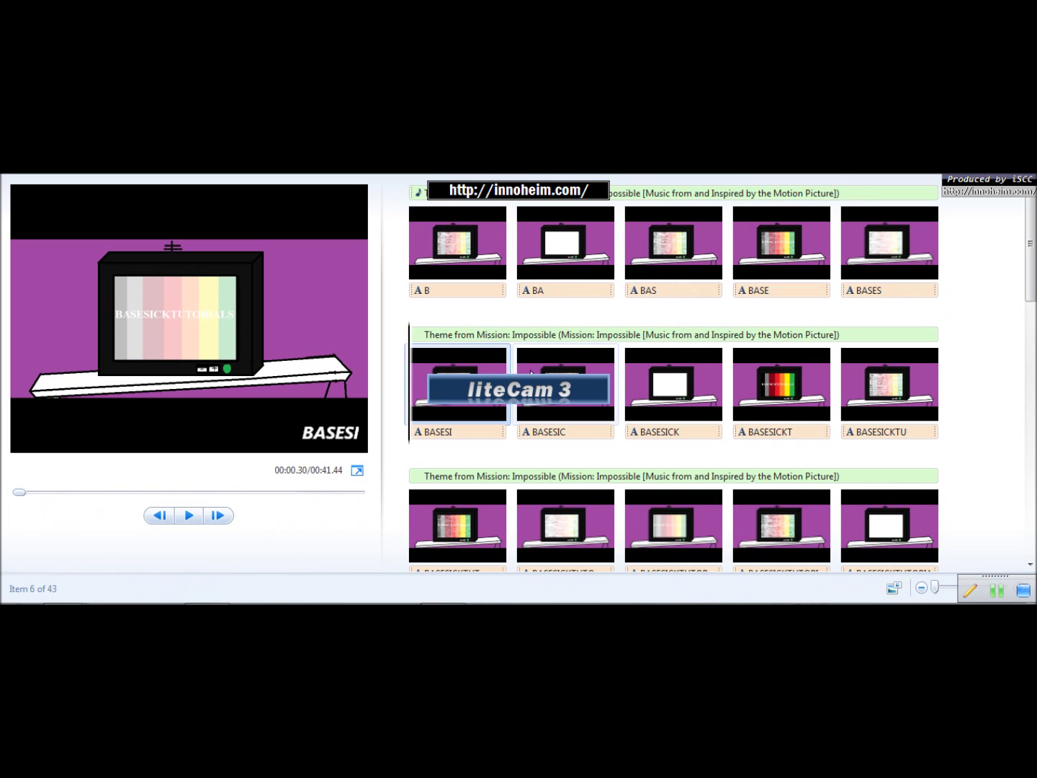
pyautogui.click(569, 359)
pyautogui.click(699, 399)
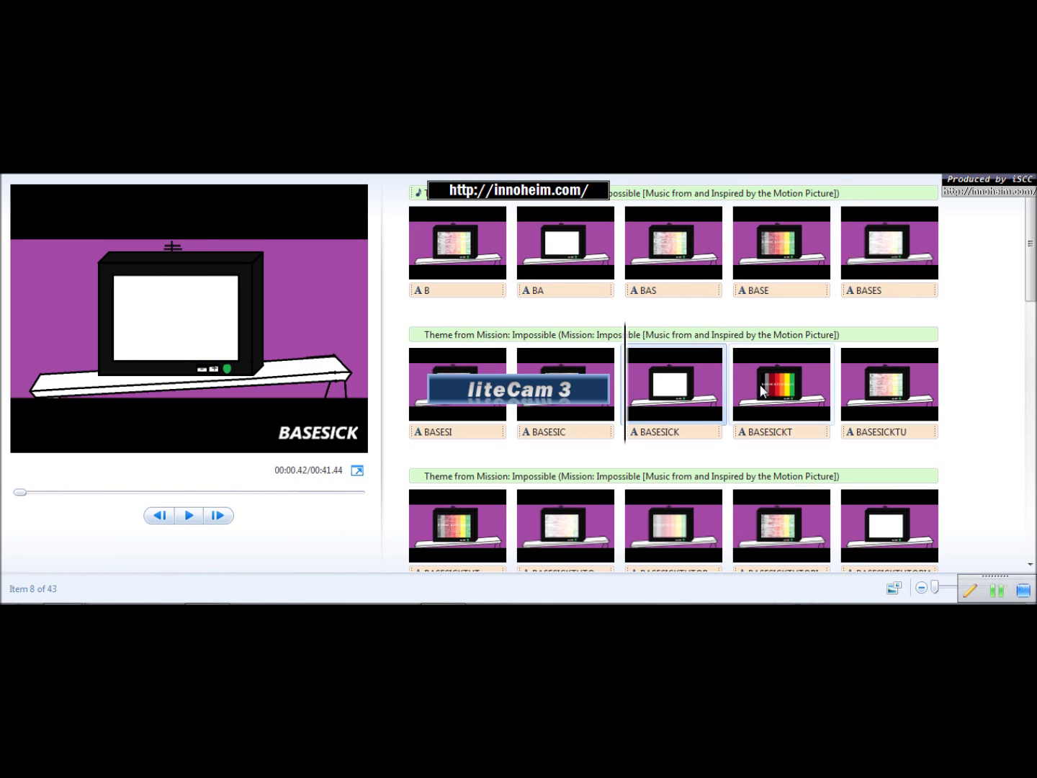
pyautogui.click(786, 393)
pyautogui.click(909, 397)
# Preview the BASESICKTUT through BASESICKTUTORIAL clips and the first full-title clip
pyautogui.click(405, 524)
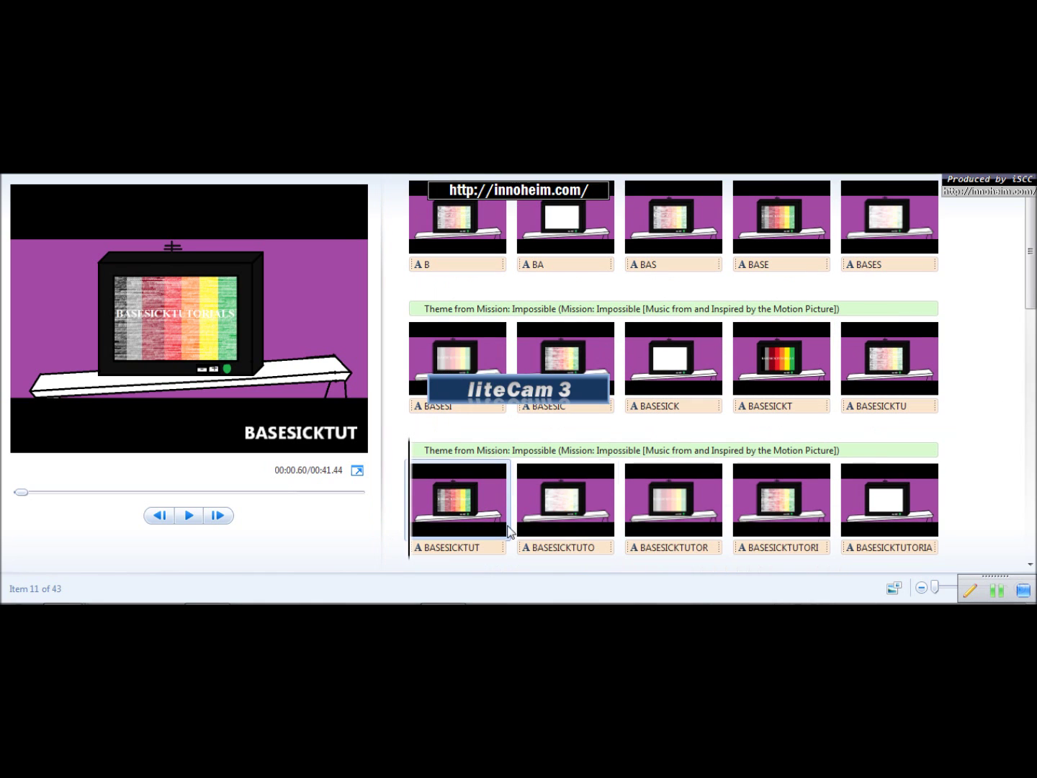
pyautogui.click(559, 496)
pyautogui.click(646, 502)
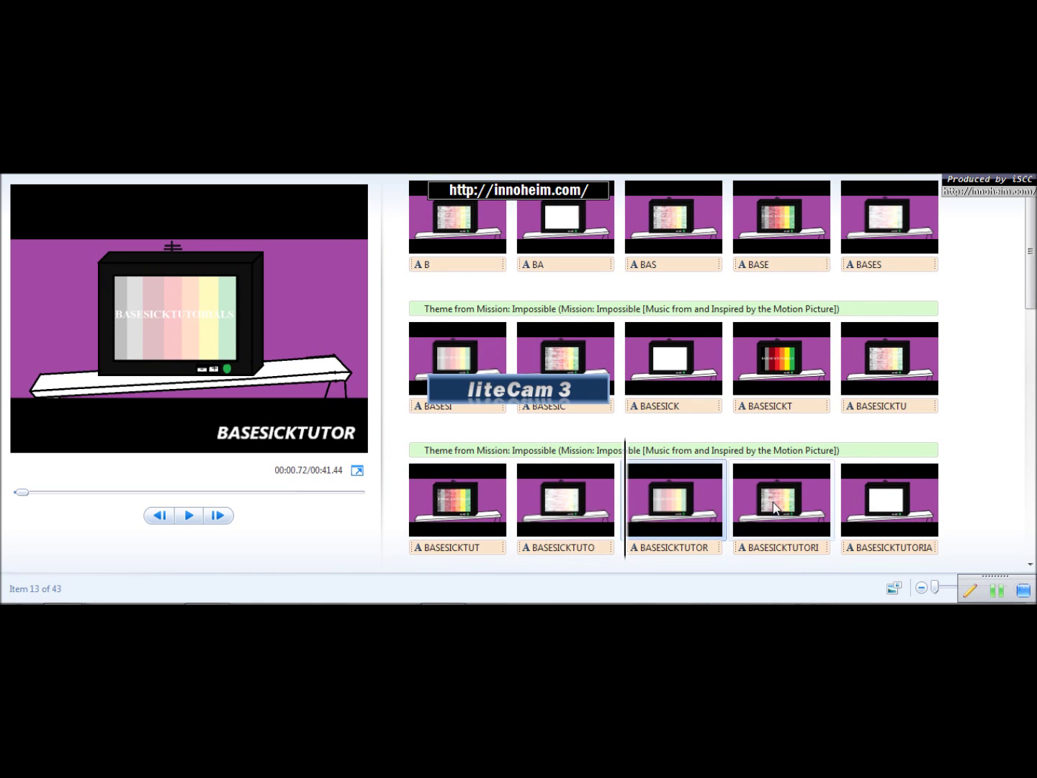
pyautogui.click(775, 503)
pyautogui.click(891, 504)
pyautogui.scroll(-1, 872, 490)
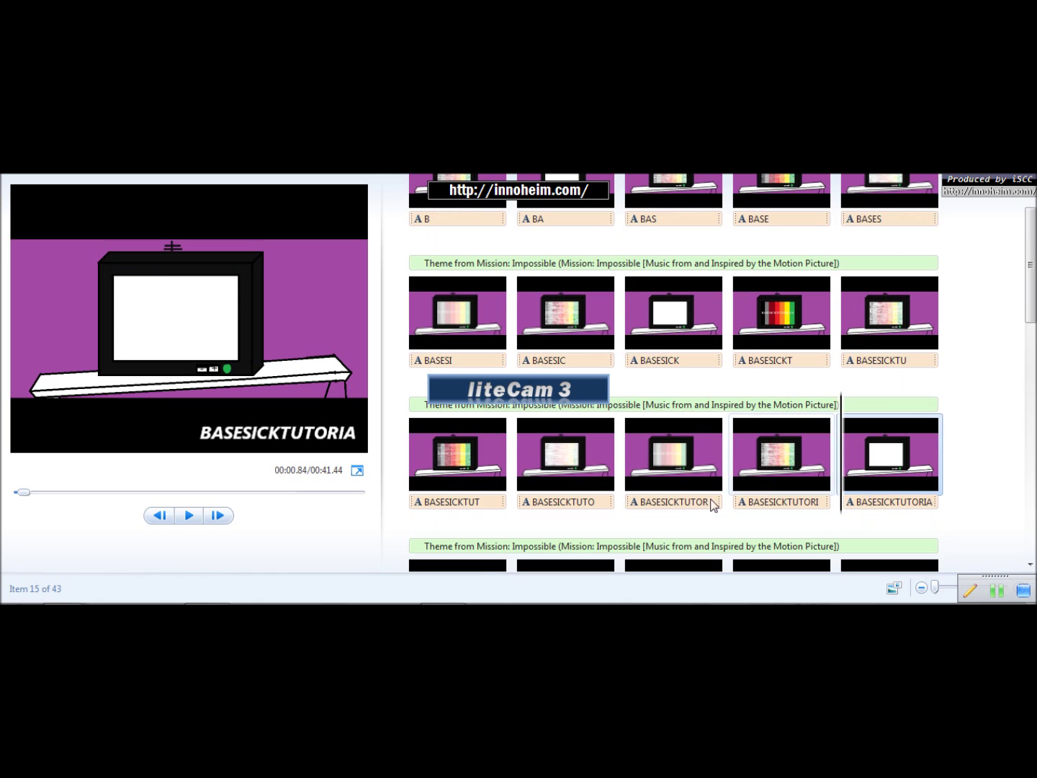
pyautogui.scroll(-1, 551, 483)
pyautogui.click(451, 473)
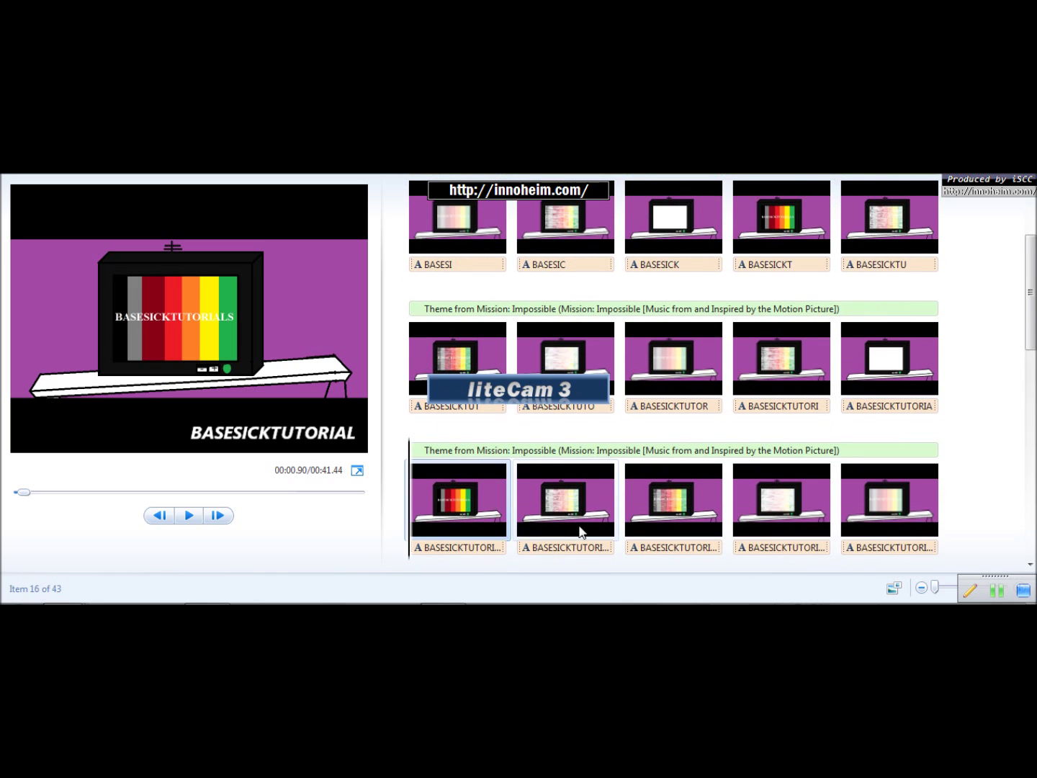
pyautogui.click(587, 525)
# Preview the remaining full-title BASESICKTUTORIALS clips and the first ASESICKTUTORIALS clip
pyautogui.scroll(-1, 619, 504)
pyautogui.scroll(-1, 649, 481)
pyautogui.click(661, 426)
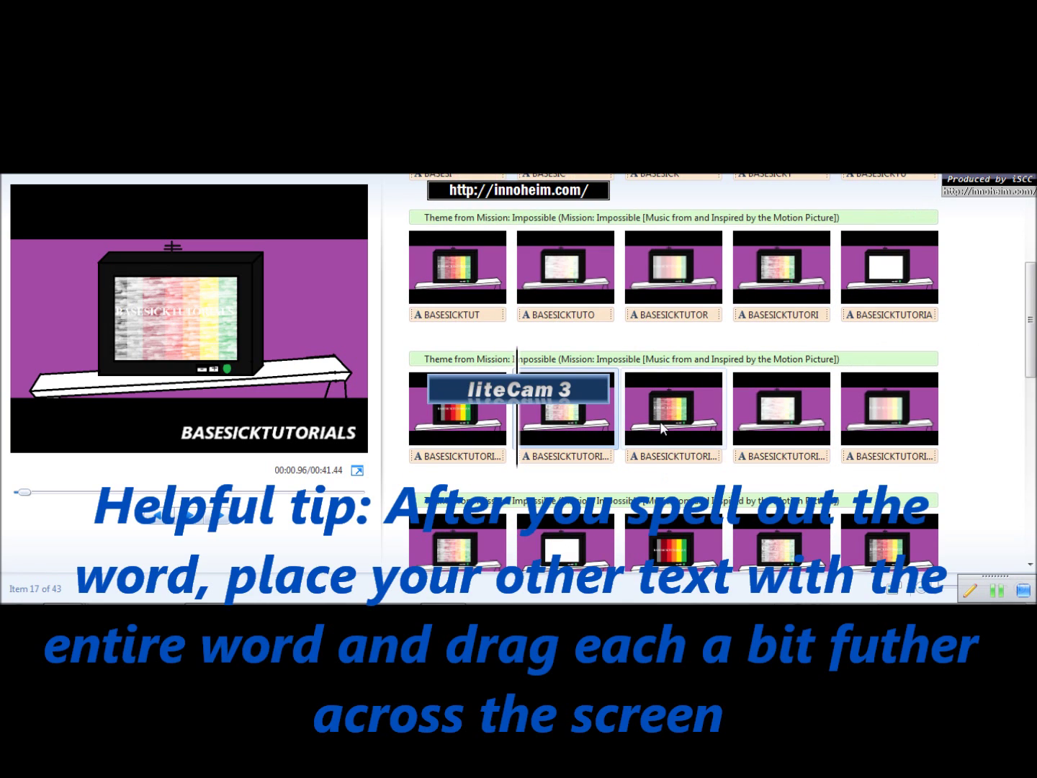
pyautogui.click(743, 426)
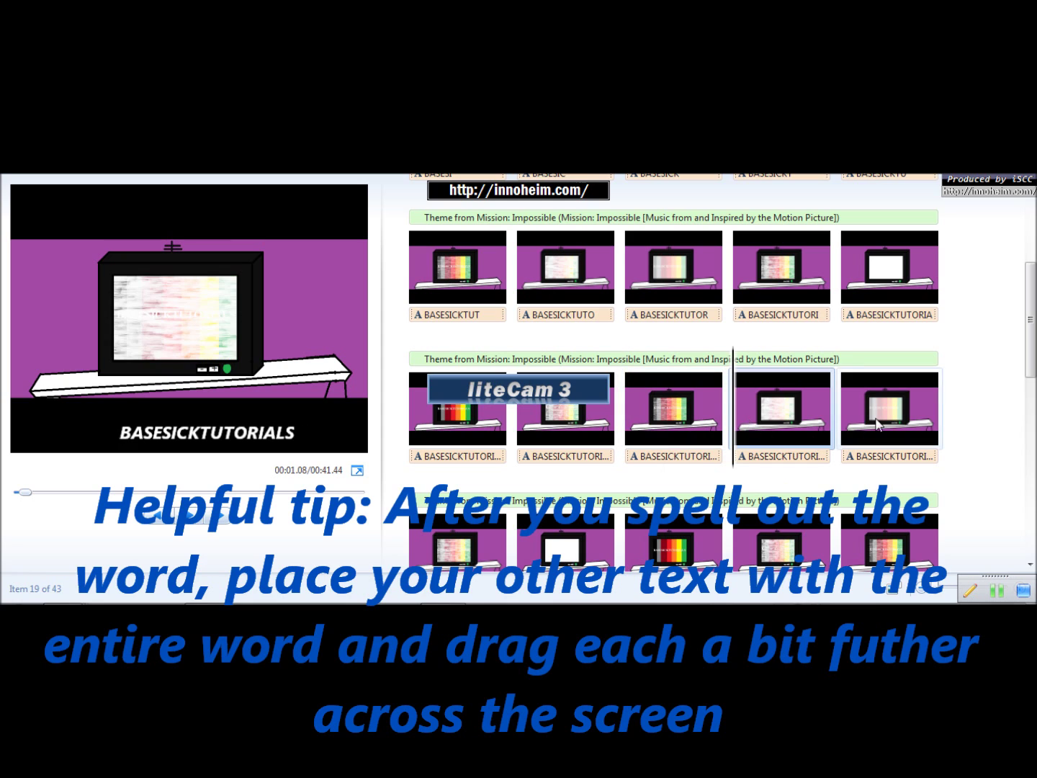
pyautogui.click(882, 418)
pyautogui.scroll(-1, 476, 533)
pyautogui.click(590, 501)
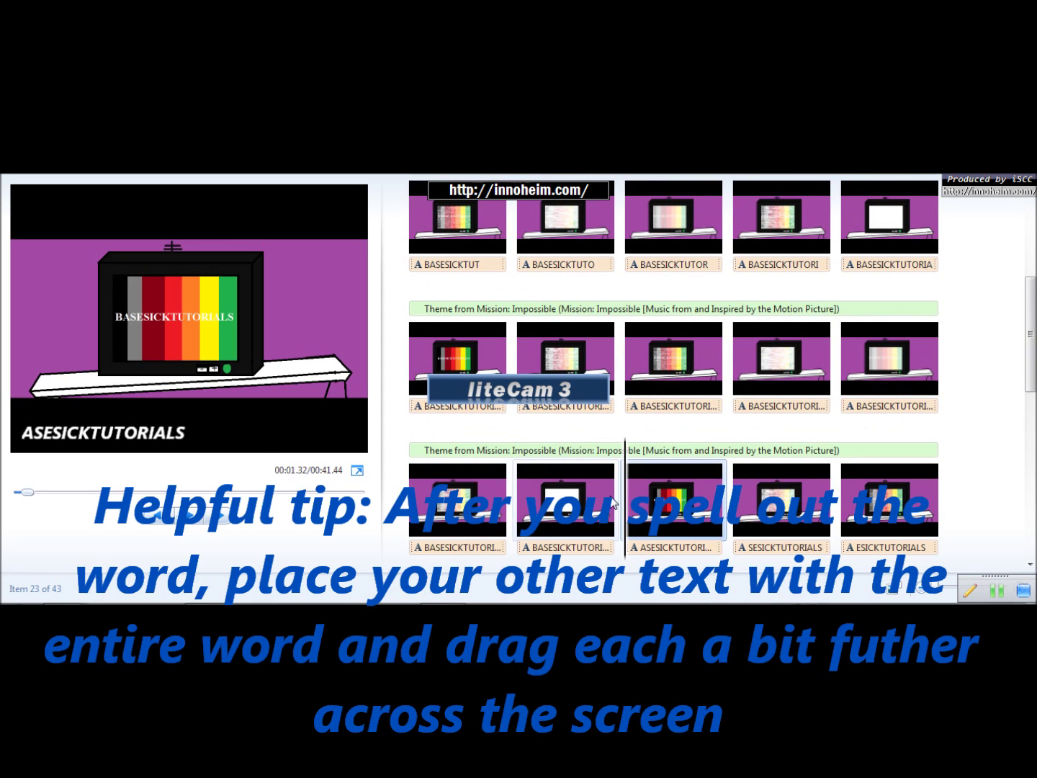
pyautogui.click(680, 510)
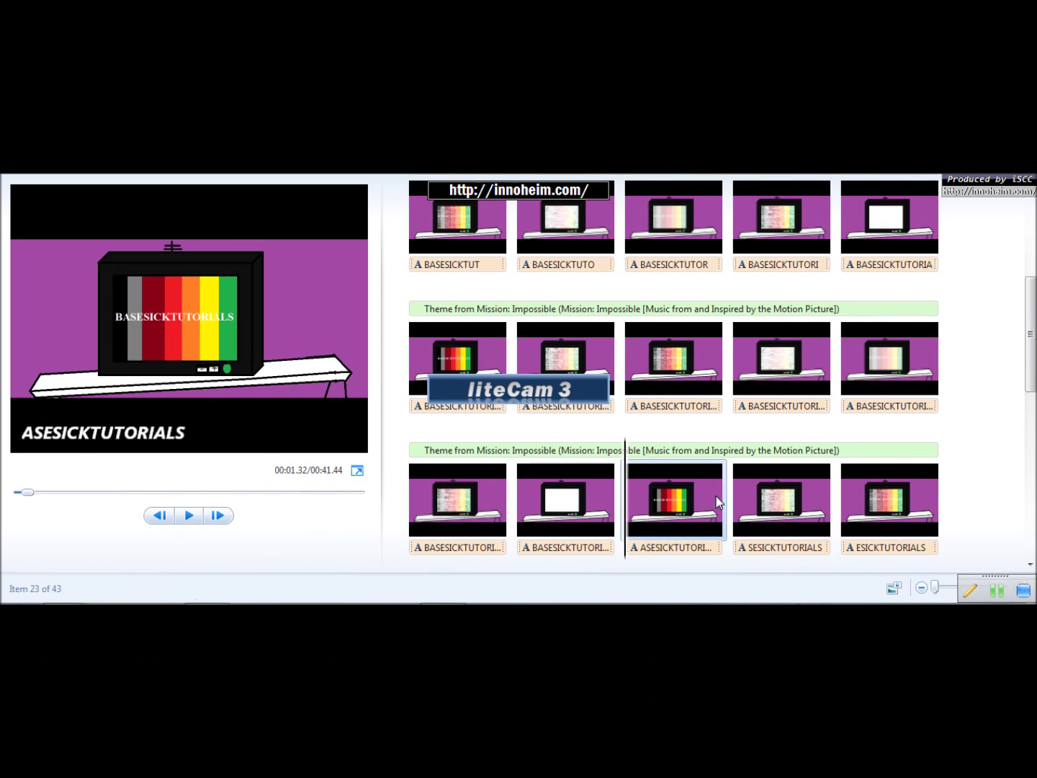
pyautogui.click(594, 532)
# Preview the disappearing captions from SESICKTUTORIALS to UTORIALS, finding the uncaptioned clip after it
pyautogui.click(745, 494)
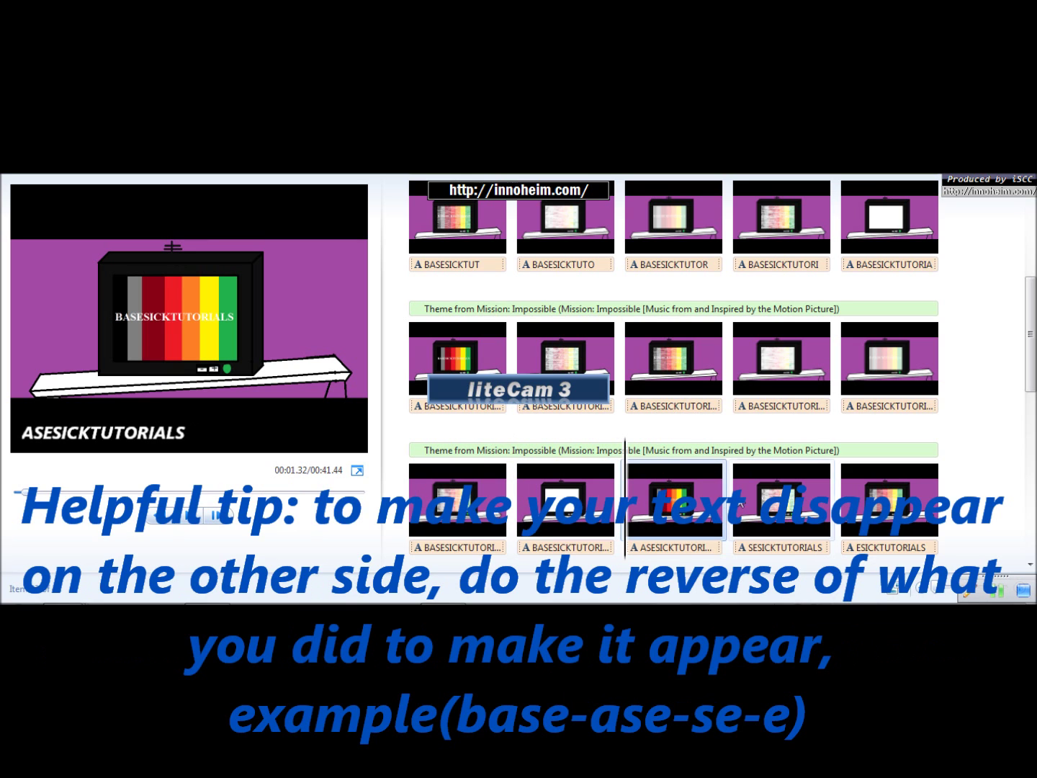
pyautogui.click(858, 513)
pyautogui.scroll(-2, 554, 492)
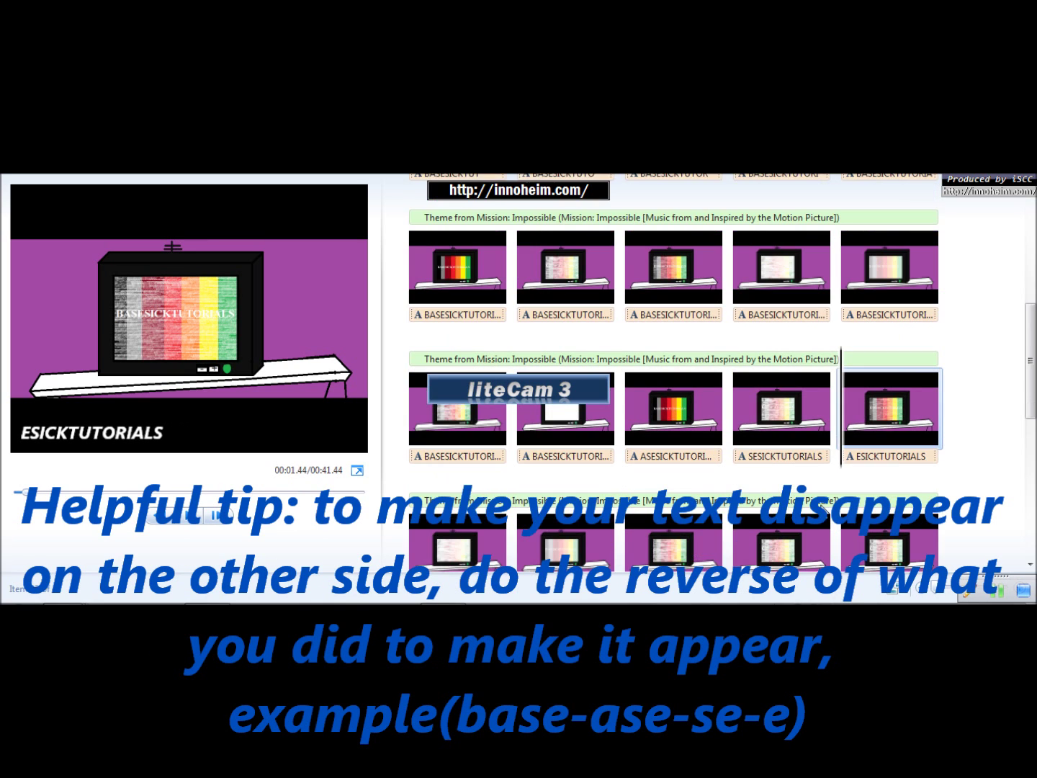
pyautogui.click(440, 510)
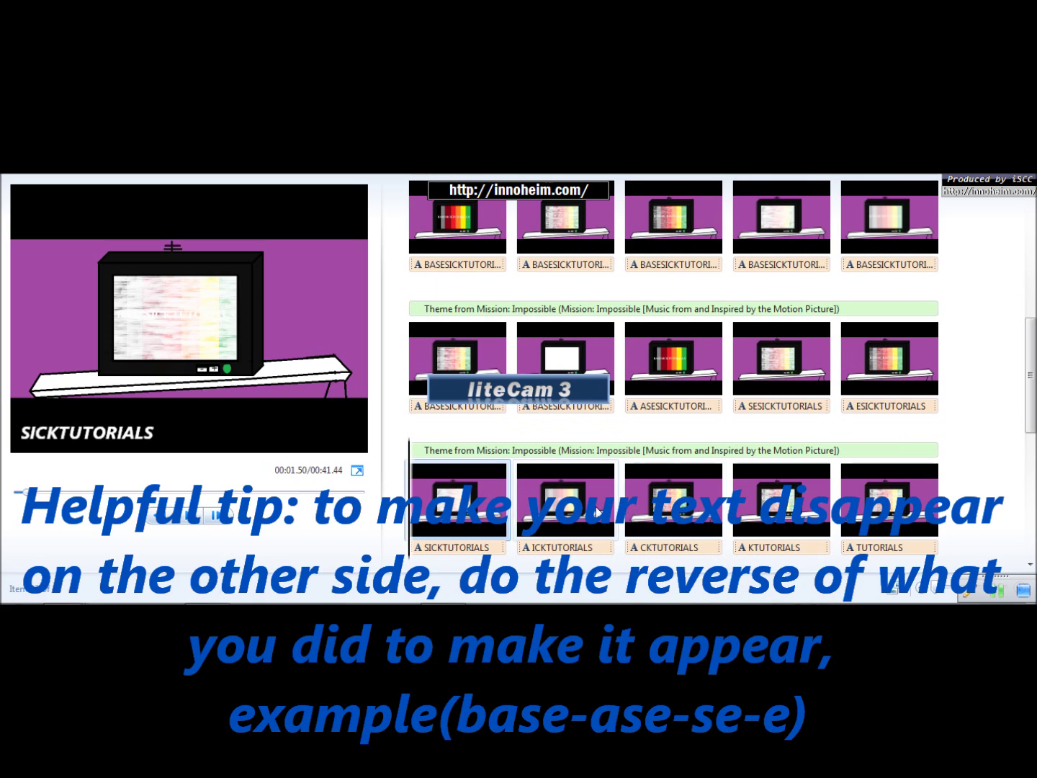
pyautogui.click(596, 511)
pyautogui.click(673, 504)
pyautogui.click(781, 504)
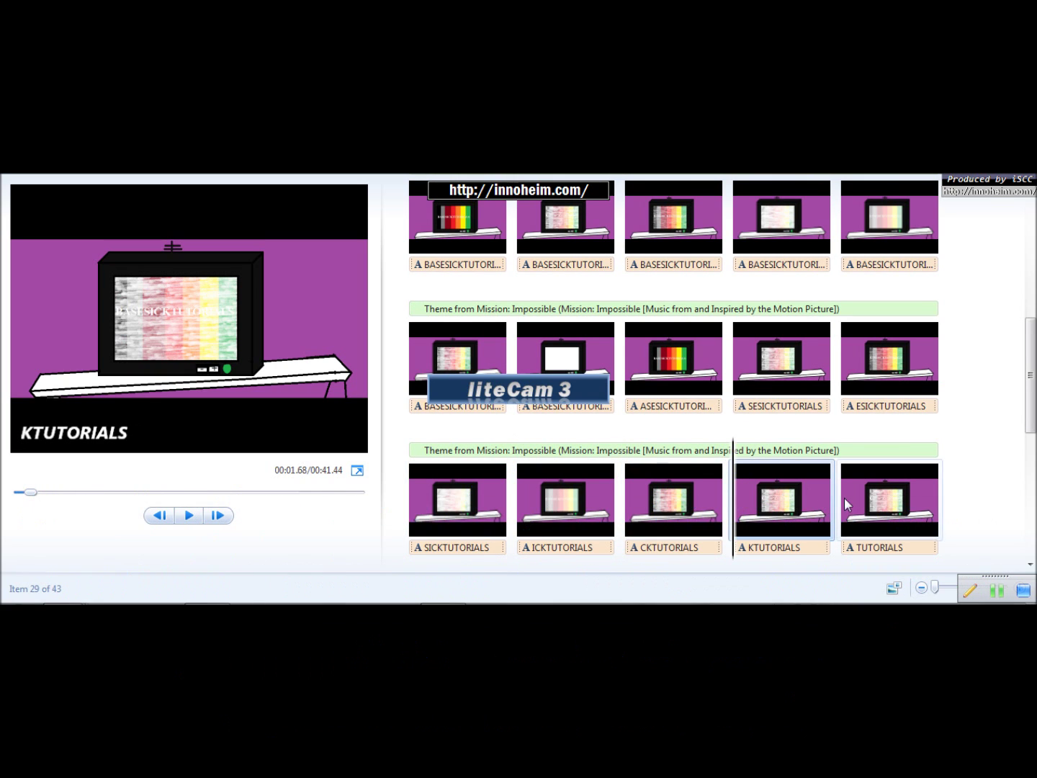
pyautogui.click(846, 504)
pyautogui.scroll(-2, 846, 504)
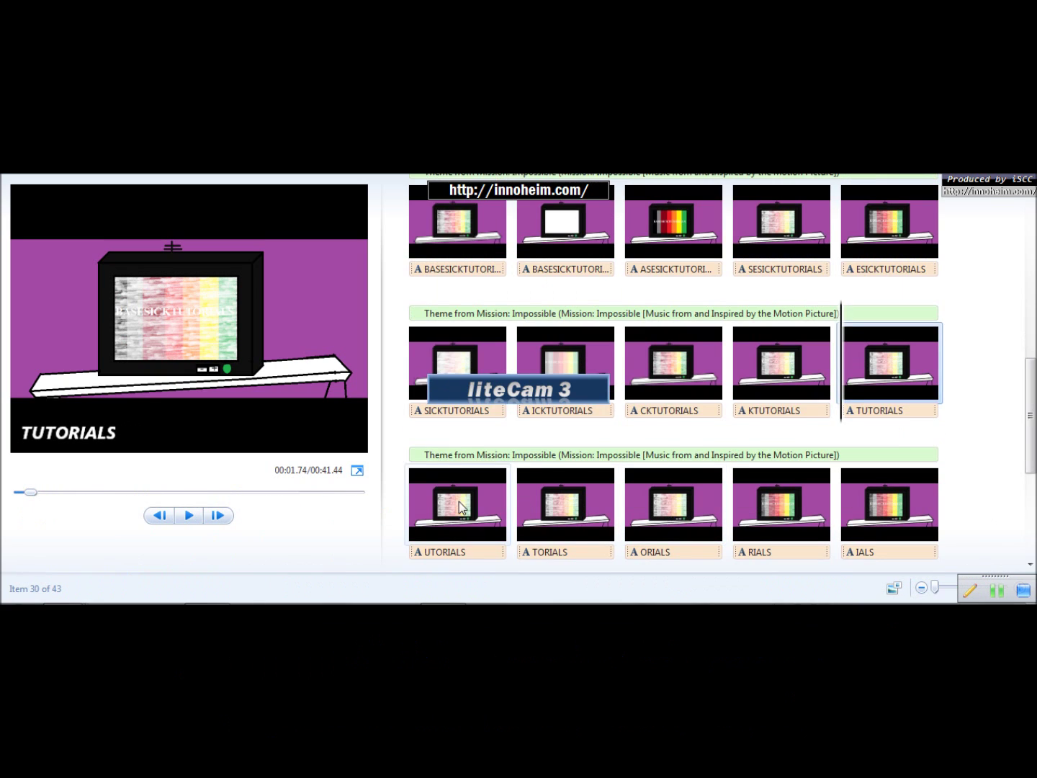
pyautogui.click(462, 508)
pyautogui.click(604, 512)
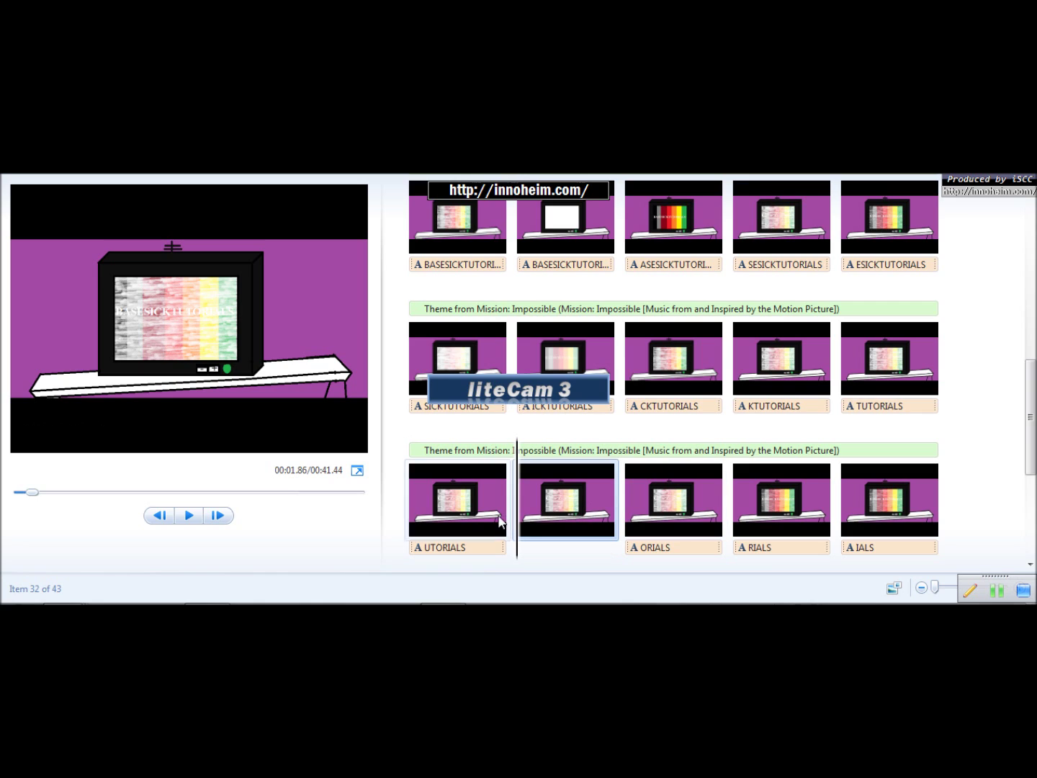
pyautogui.click(489, 524)
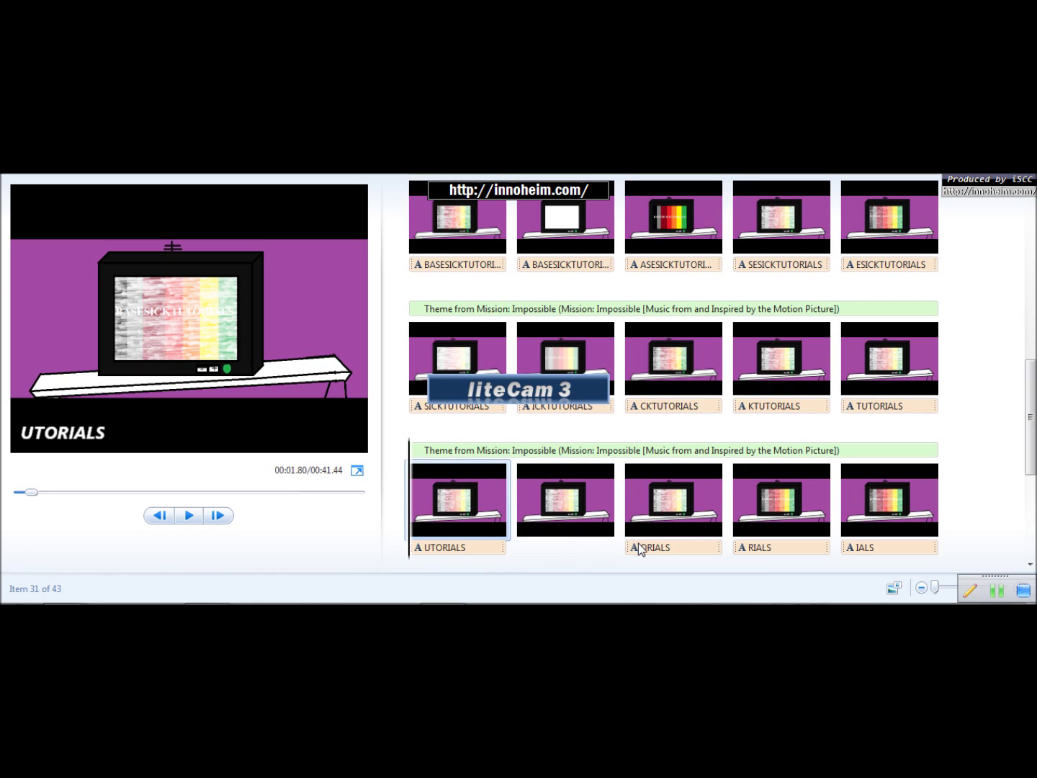
# Drag the ORIALS, RIALS, IALS, LS and S captions one clip earlier each
pyautogui.moveTo(637, 548); pyautogui.dragTo(526, 555)
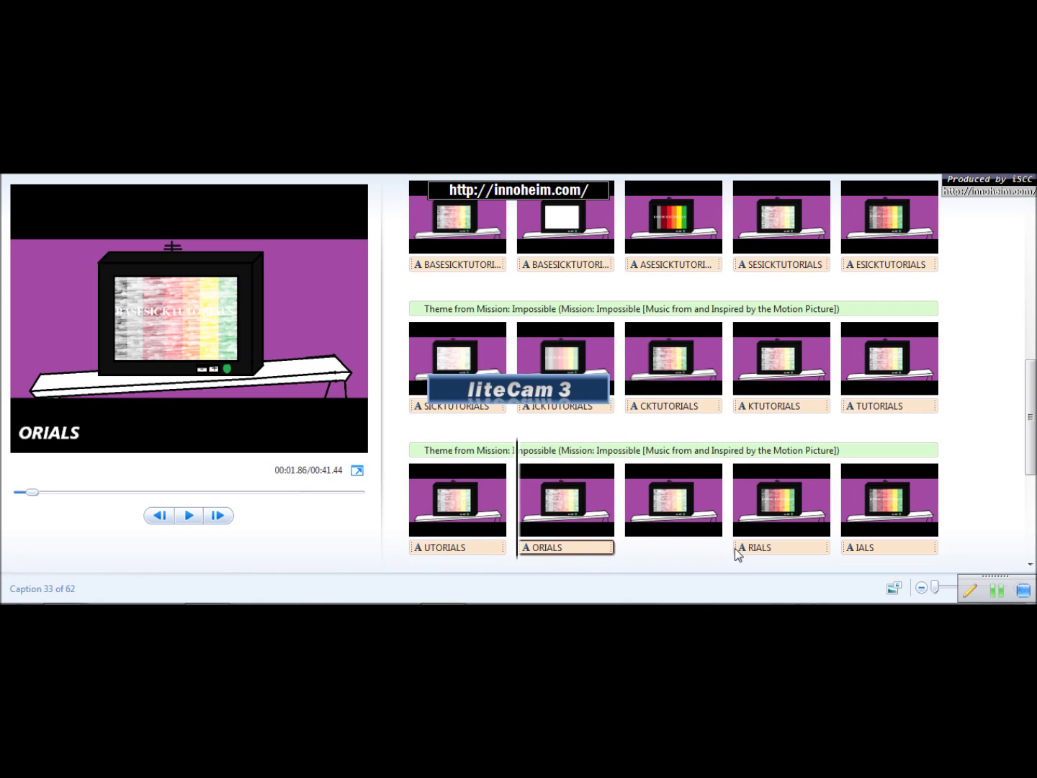
pyautogui.moveTo(737, 555); pyautogui.dragTo(651, 554)
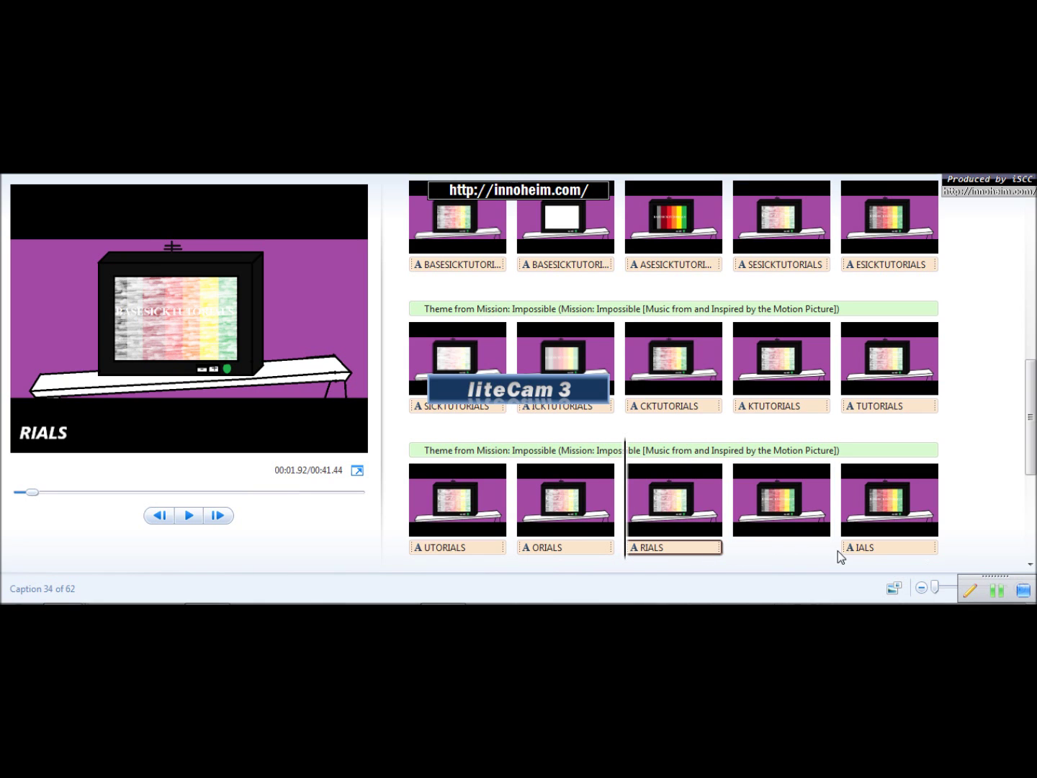
pyautogui.moveTo(840, 557); pyautogui.dragTo(749, 551)
pyautogui.scroll(-2, 740, 521)
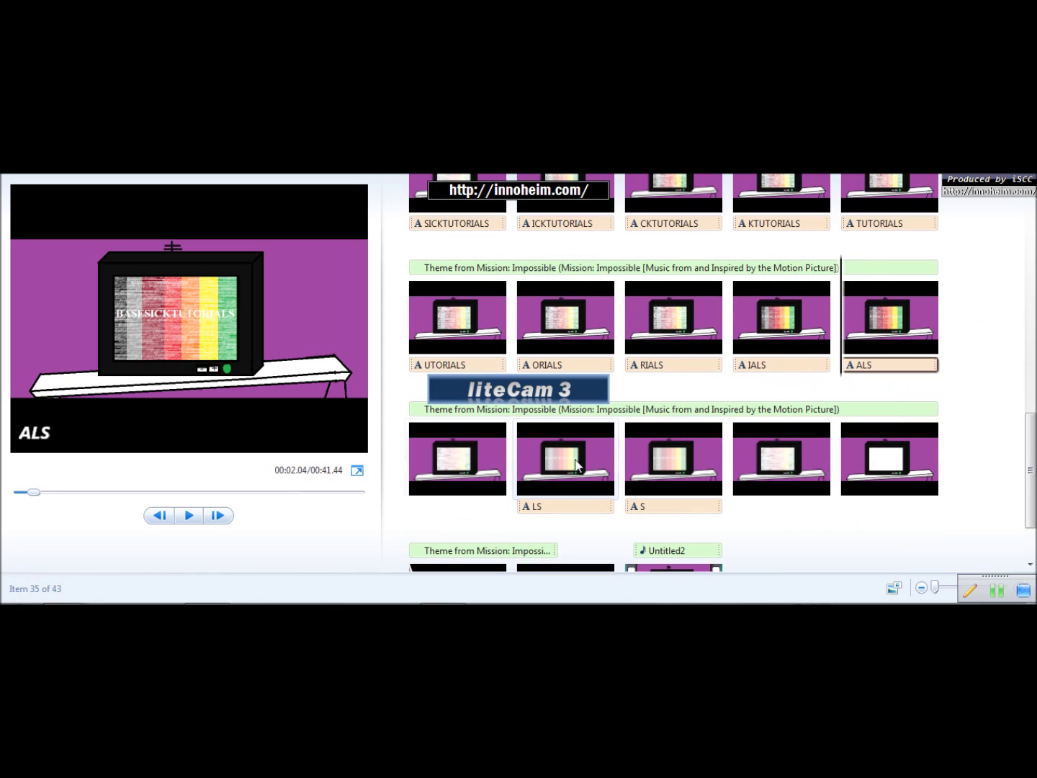
pyautogui.moveTo(554, 513); pyautogui.dragTo(419, 508)
pyautogui.moveTo(637, 509); pyautogui.dragTo(536, 514)
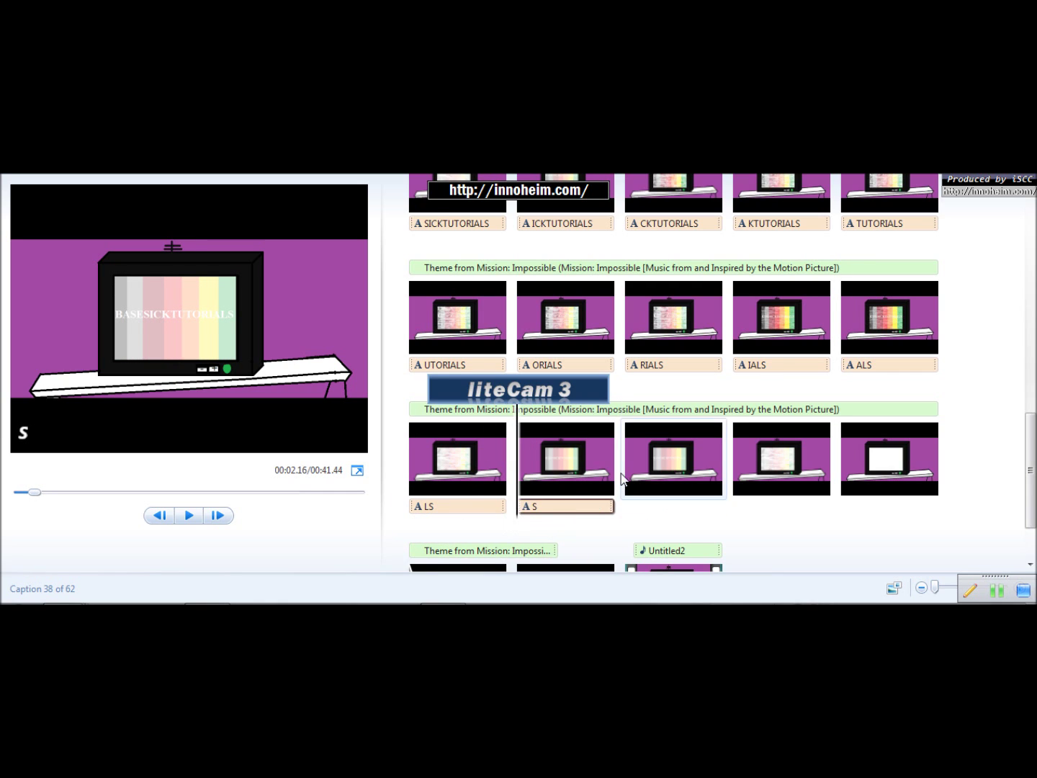
pyautogui.scroll(-2, 605, 475)
pyautogui.scroll(10, 605, 469)
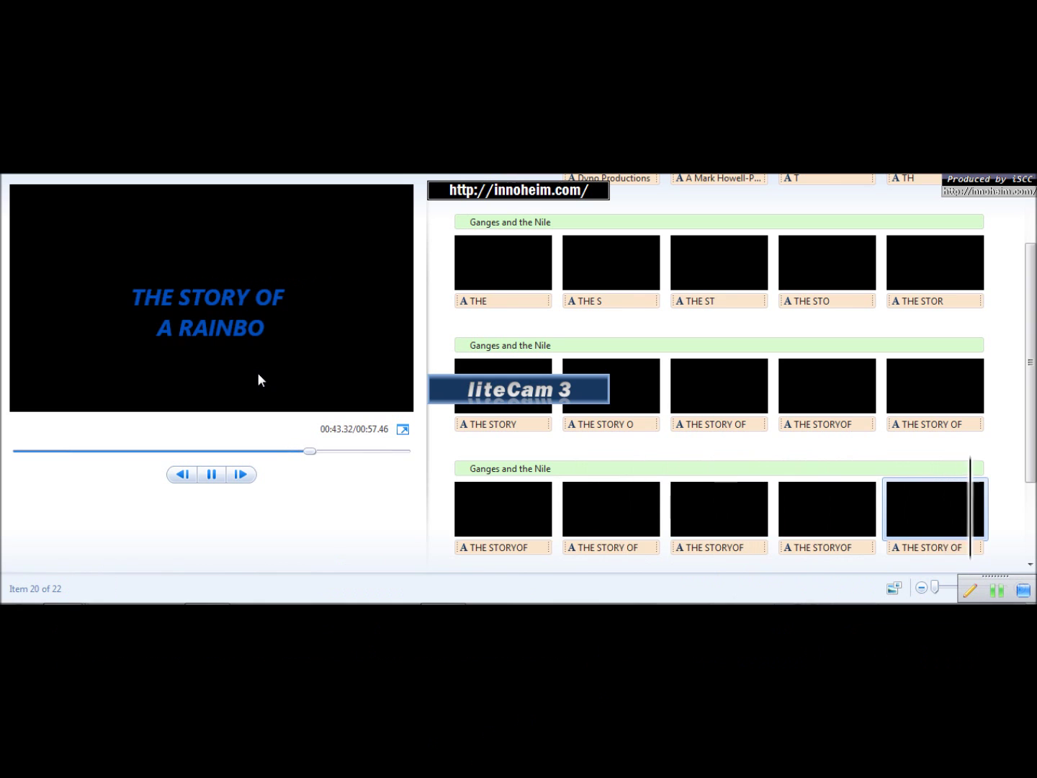
# Pause the 'The Story of a Rainbow' title playback
pyautogui.click(256, 372)
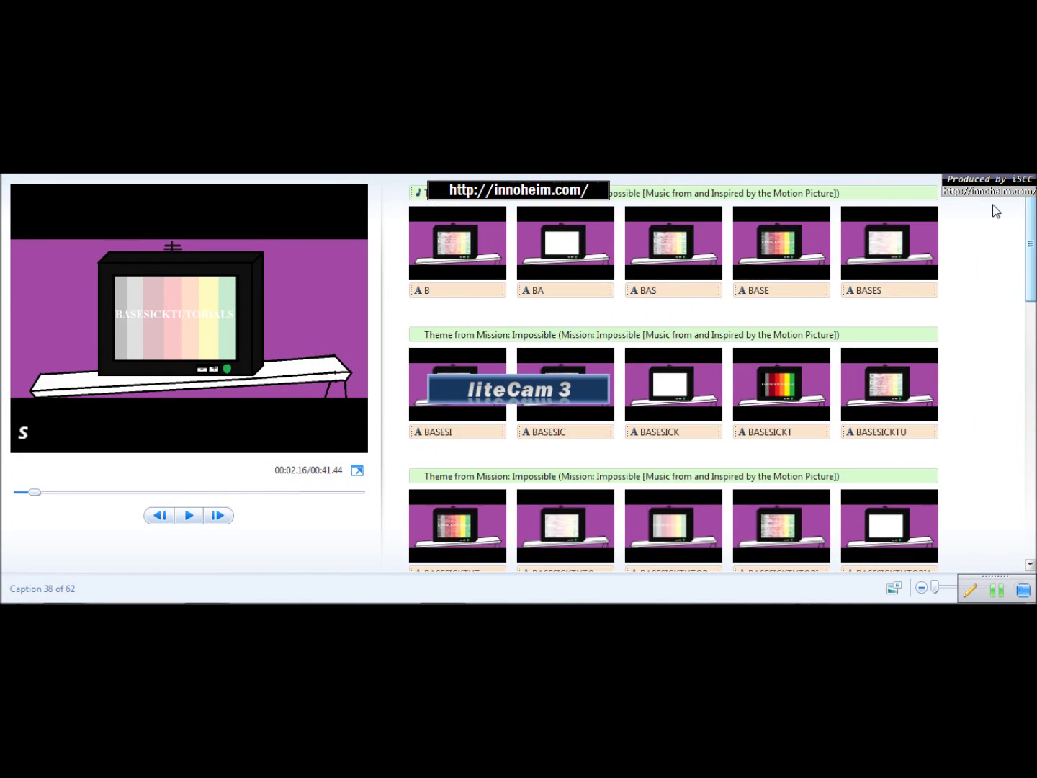
# Play the BASESICKTUTORIALS animation from clip one, stop at SICKTUTORIALS, then return to the first clip
pyautogui.click(480, 257)
pyautogui.press('space')
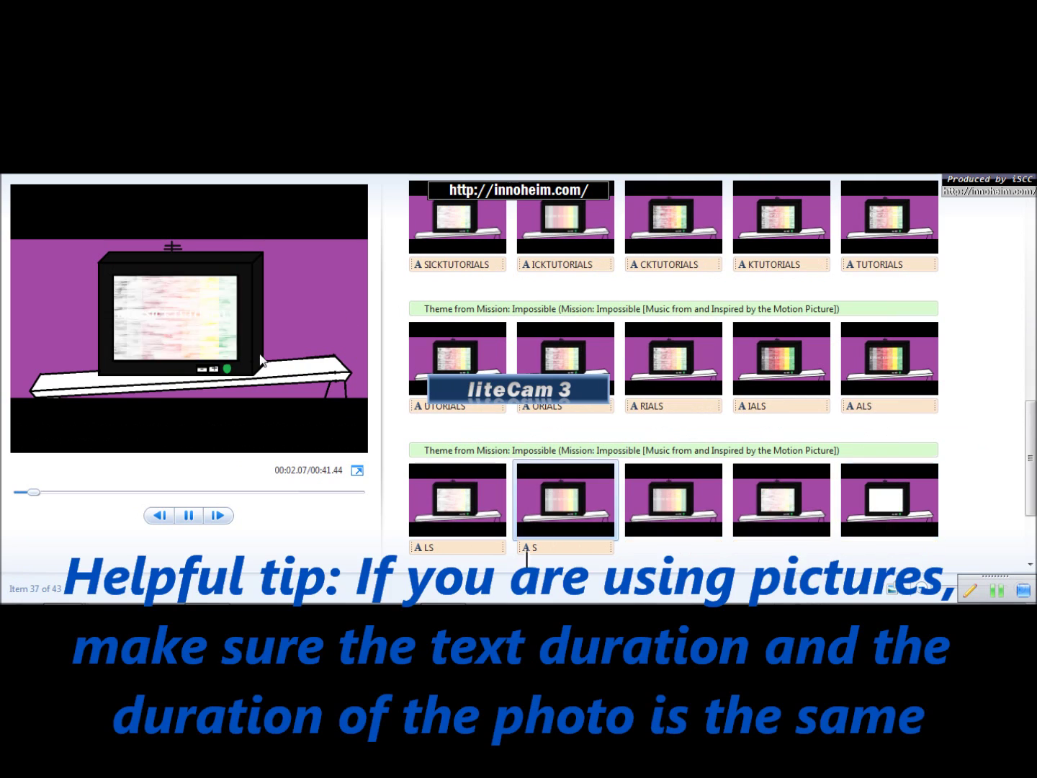
pyautogui.click(424, 222)
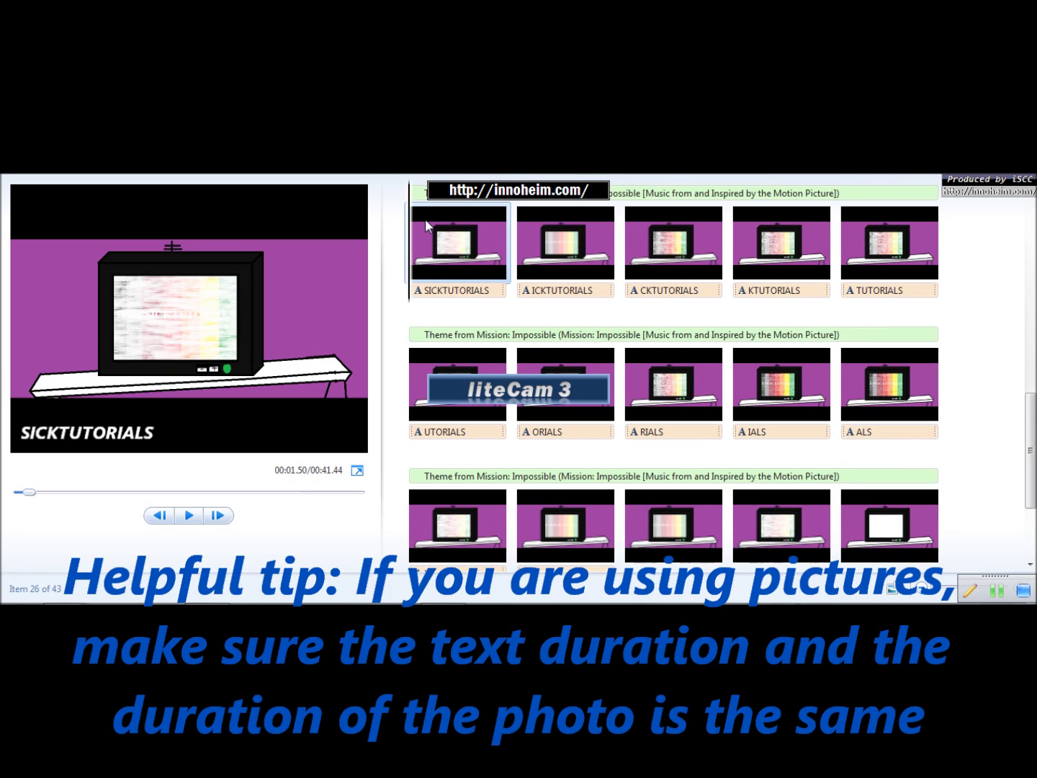
pyautogui.press('XF86AudioLowerVolume')
pyautogui.press('XF86AudioLowerVolume')
pyautogui.press('XF86AudioLowerVolume')
pyautogui.press('XF86AudioLowerVolume')
pyautogui.press('XF86AudioLowerVolume')
pyautogui.press('XF86AudioLowerVolume')
pyautogui.press('XF86AudioLowerVolume')
pyautogui.press('XF86AudioLowerVolume')
pyautogui.press('XF86AudioLowerVolume')
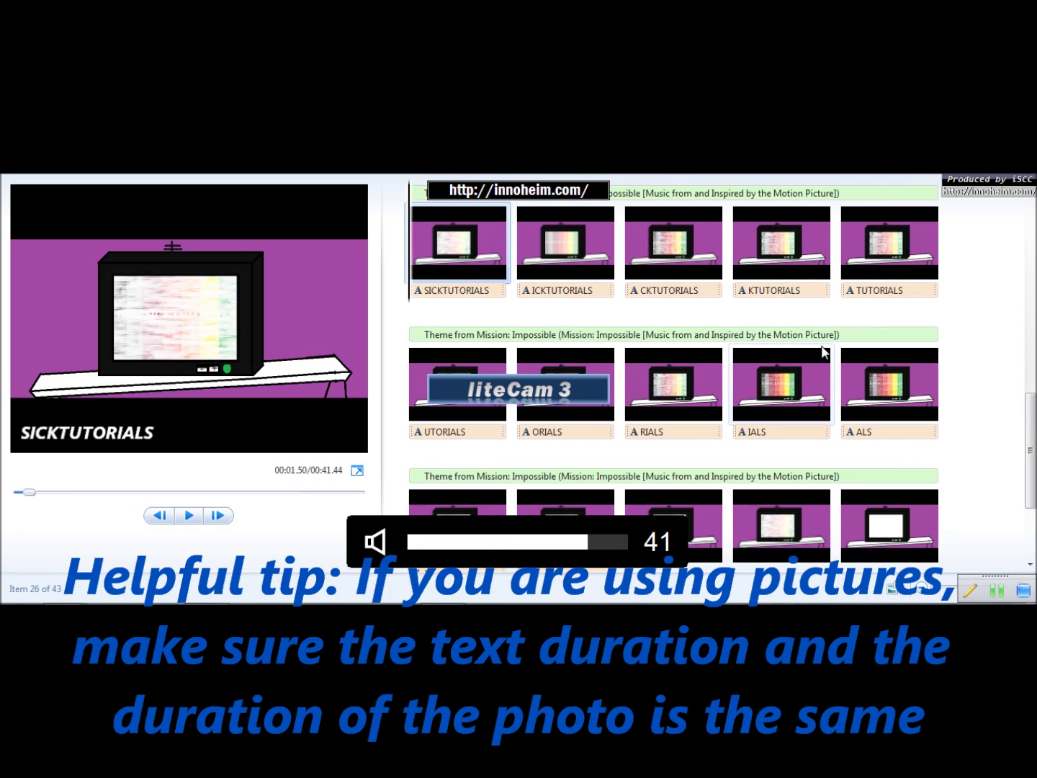
pyautogui.scroll(10, 721, 324)
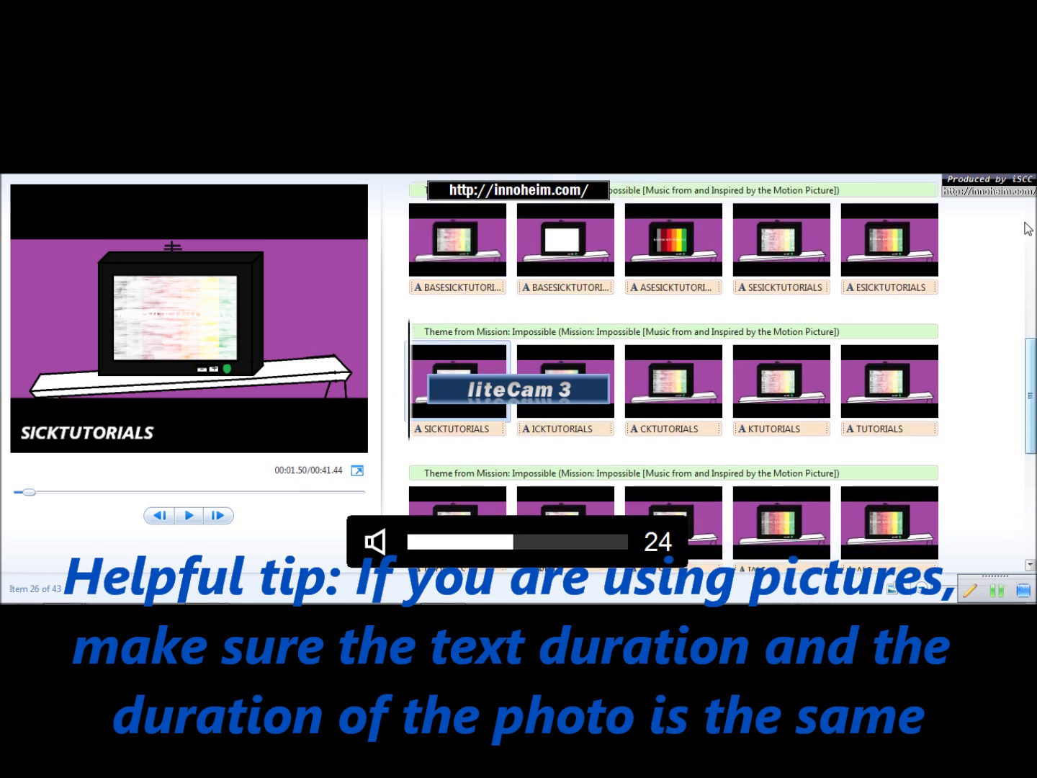
pyautogui.click(452, 261)
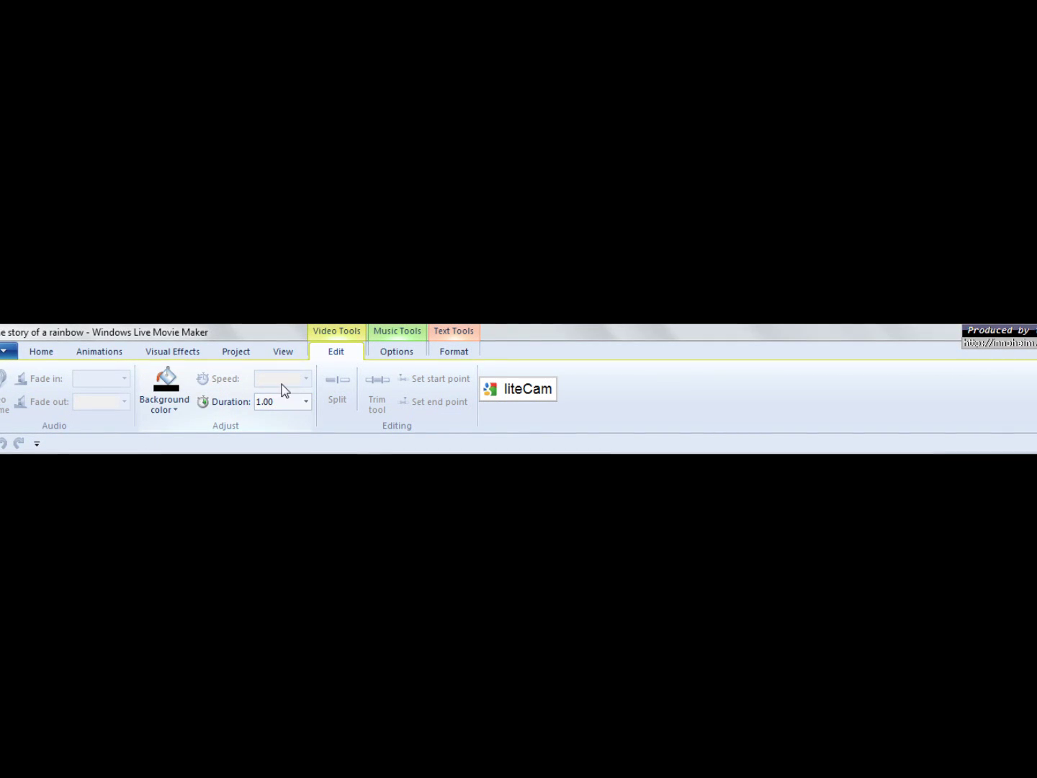
# Switch the ribbon to Home to show the media, title and caption commands
pyautogui.click(51, 350)
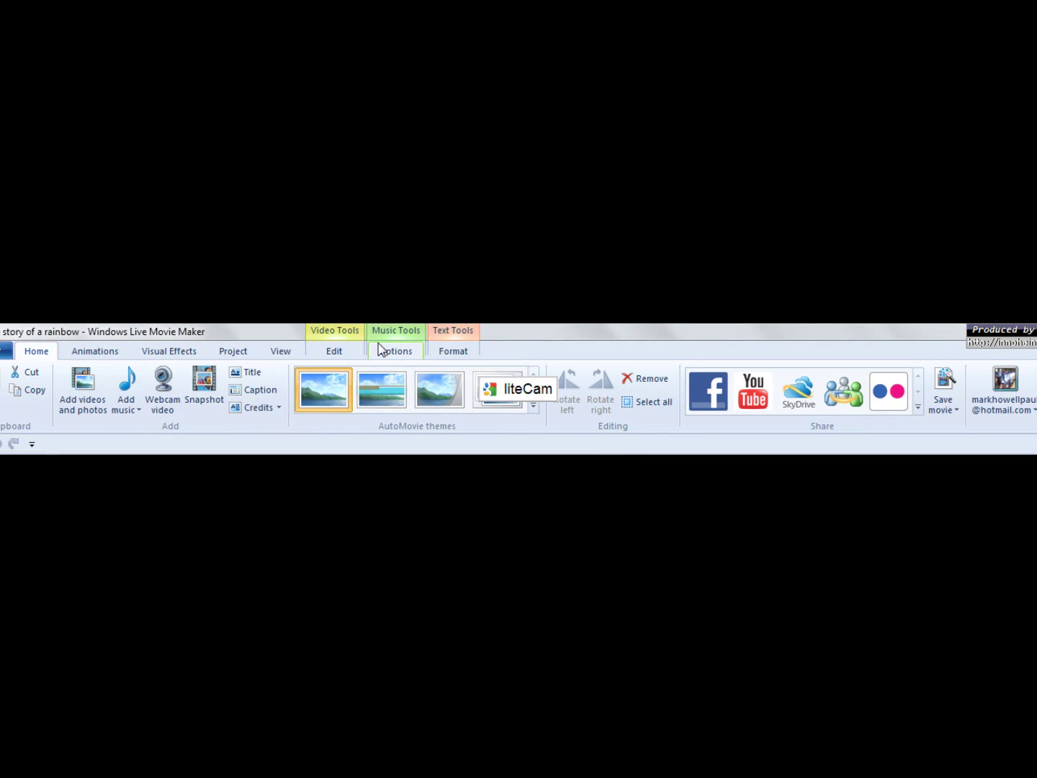